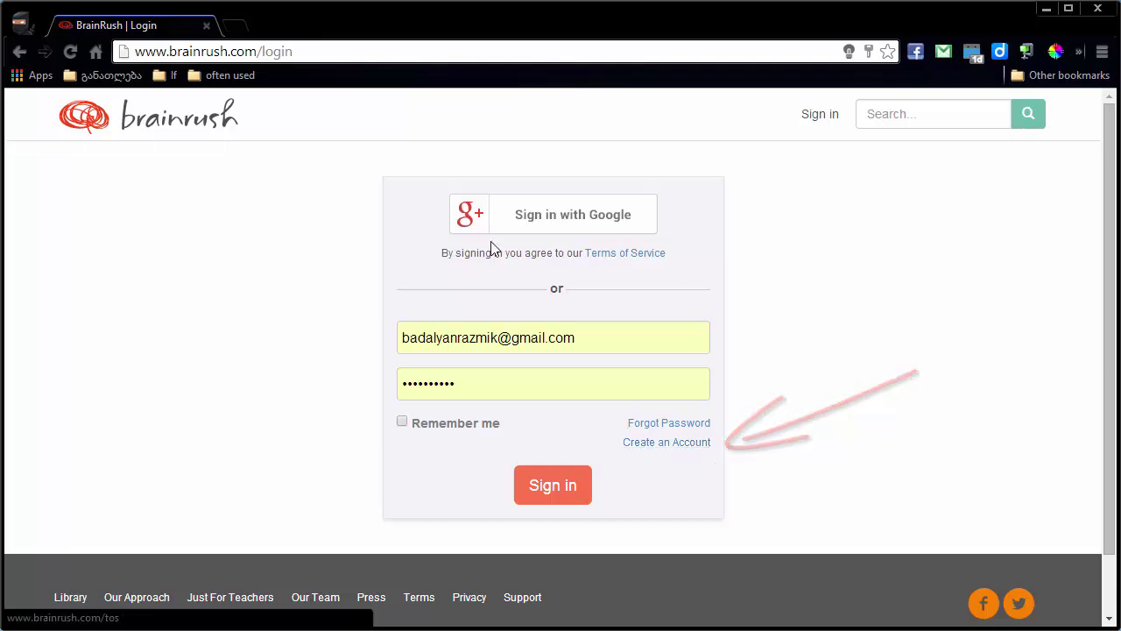
Step: Sign in to BrainRush and open the Create page with the account's own BrainRushes
left_click(523, 235)
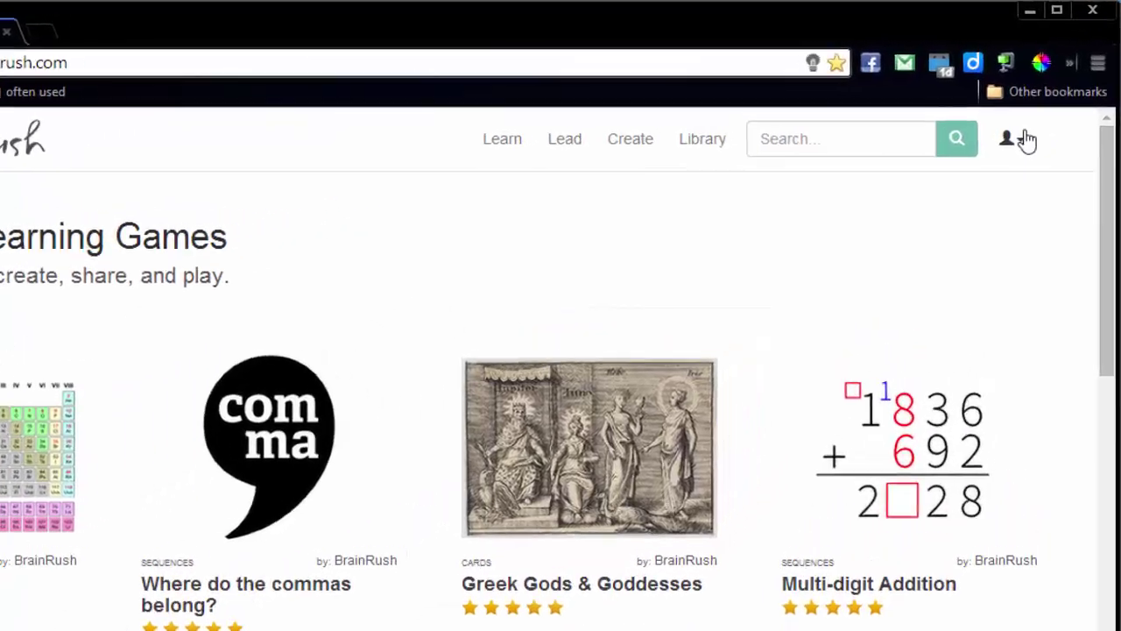
left_click(1024, 140)
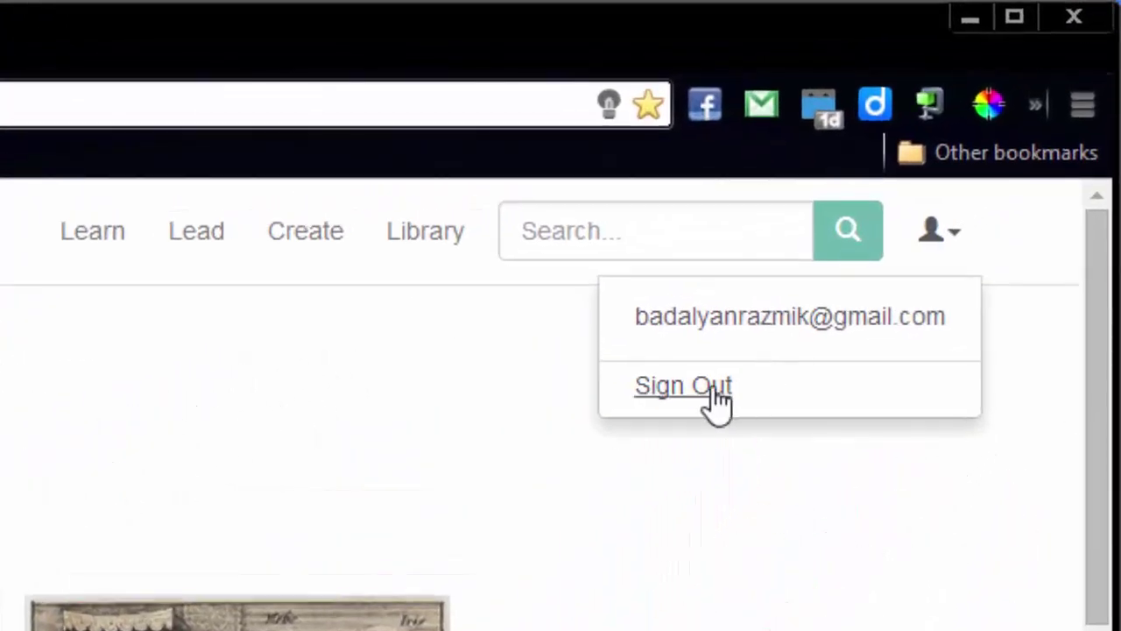
left_click(353, 375)
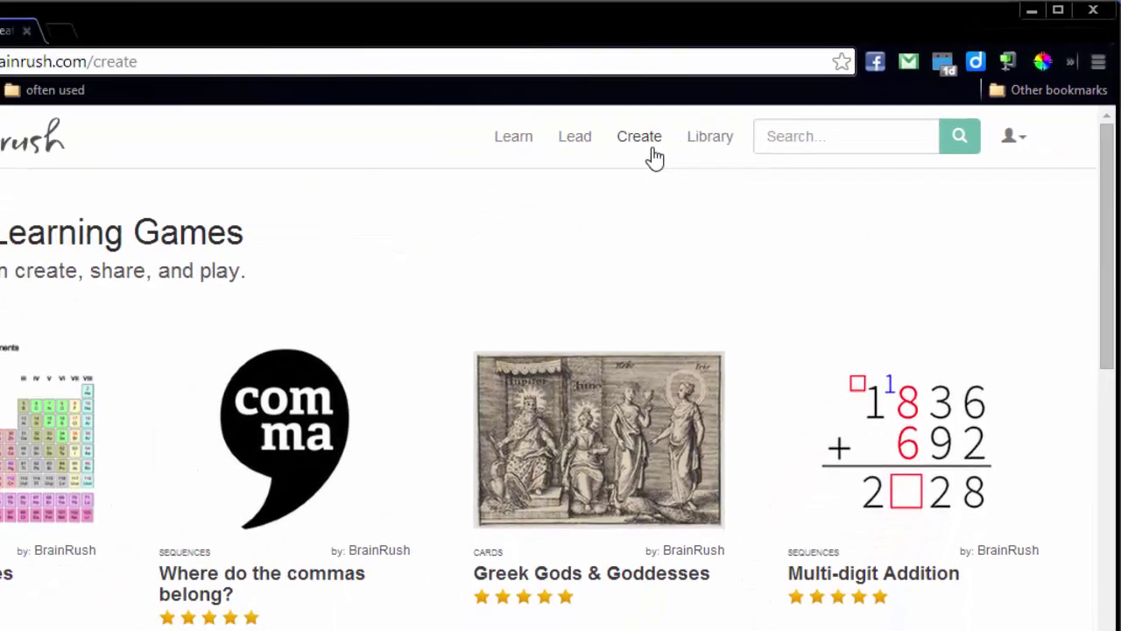
left_click(650, 151)
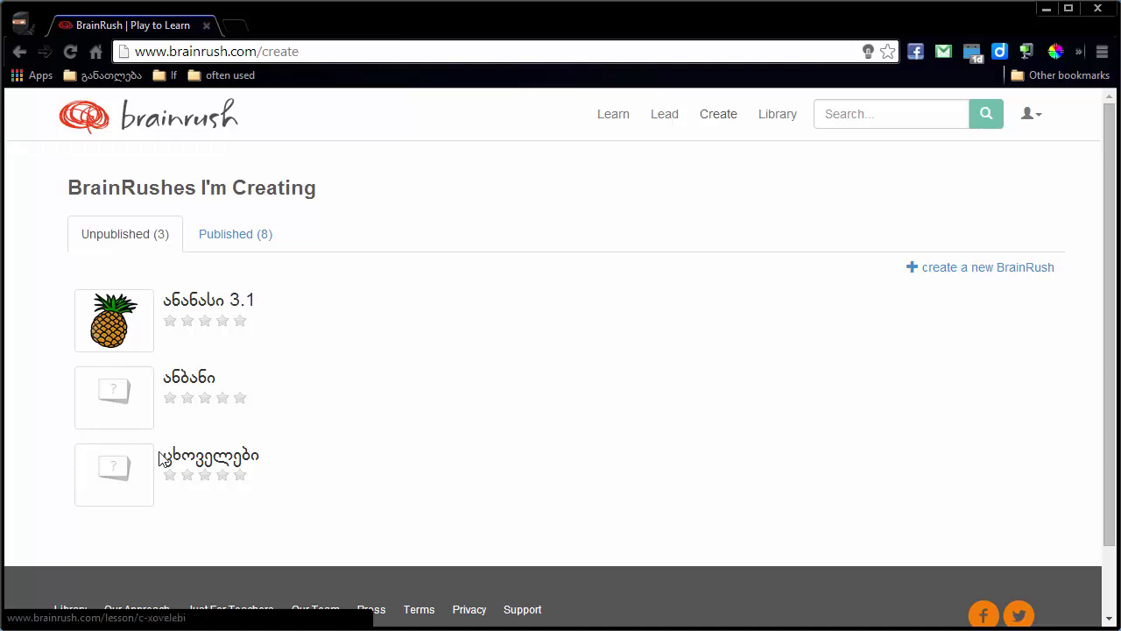
Step: Look through the list of published BrainRushes and return to the unpublished ones
left_click(253, 237)
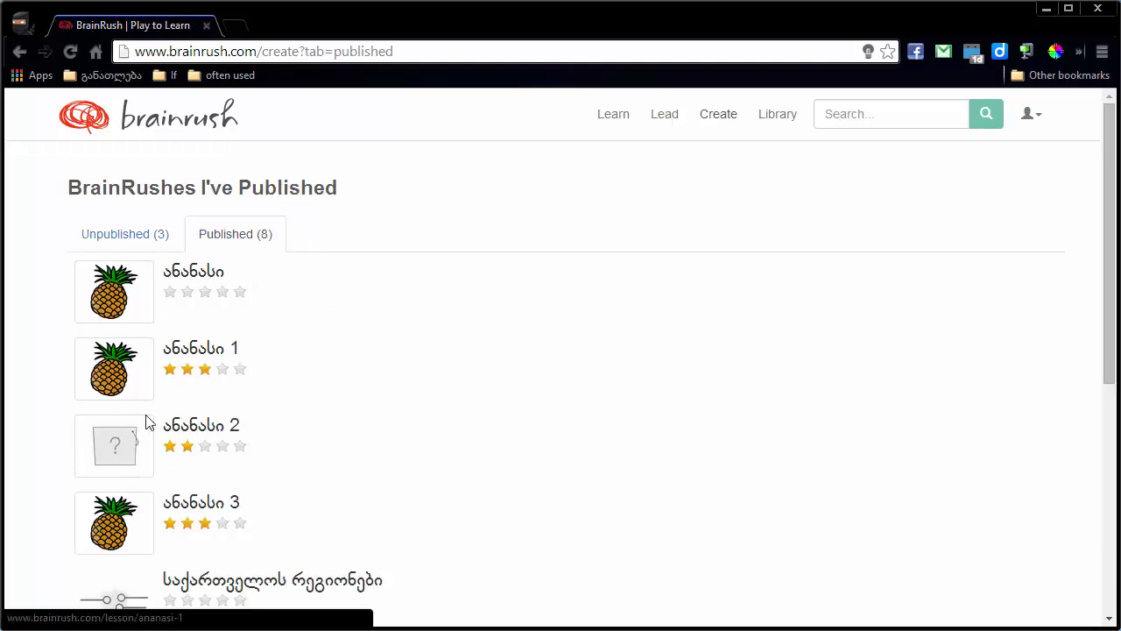
scroll(333, 469, "down", 3)
scroll(328, 467, "down", 2)
scroll(324, 470, "up", 5)
left_click(128, 233)
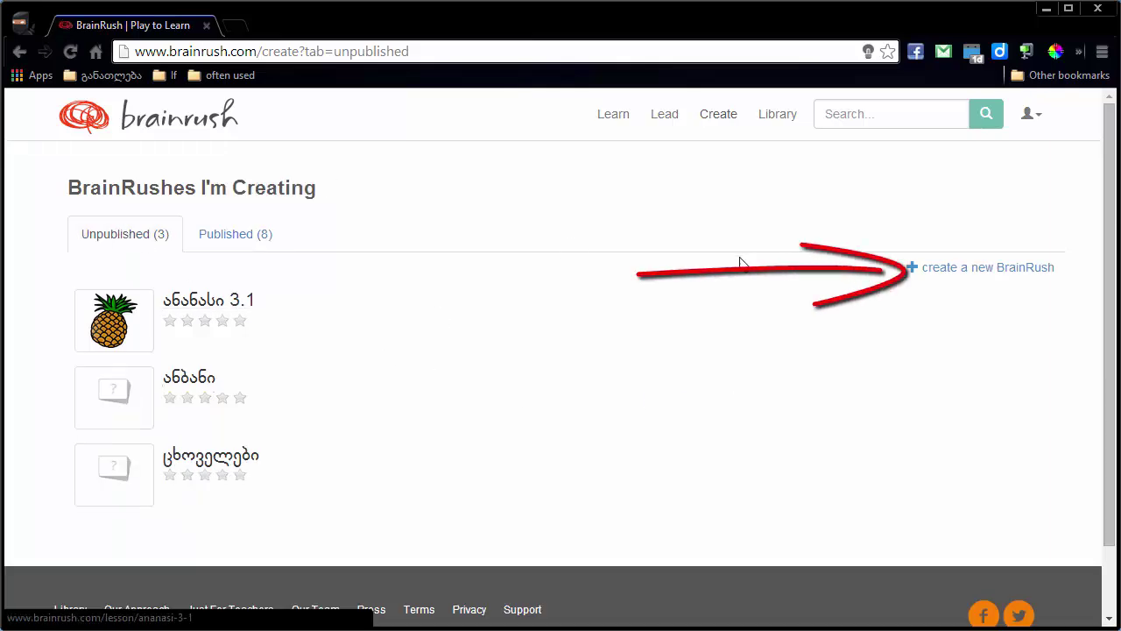
Step: Start a new BrainRush and review the Cards, Buckets, Sequences and Hotspots templates
left_click(926, 271)
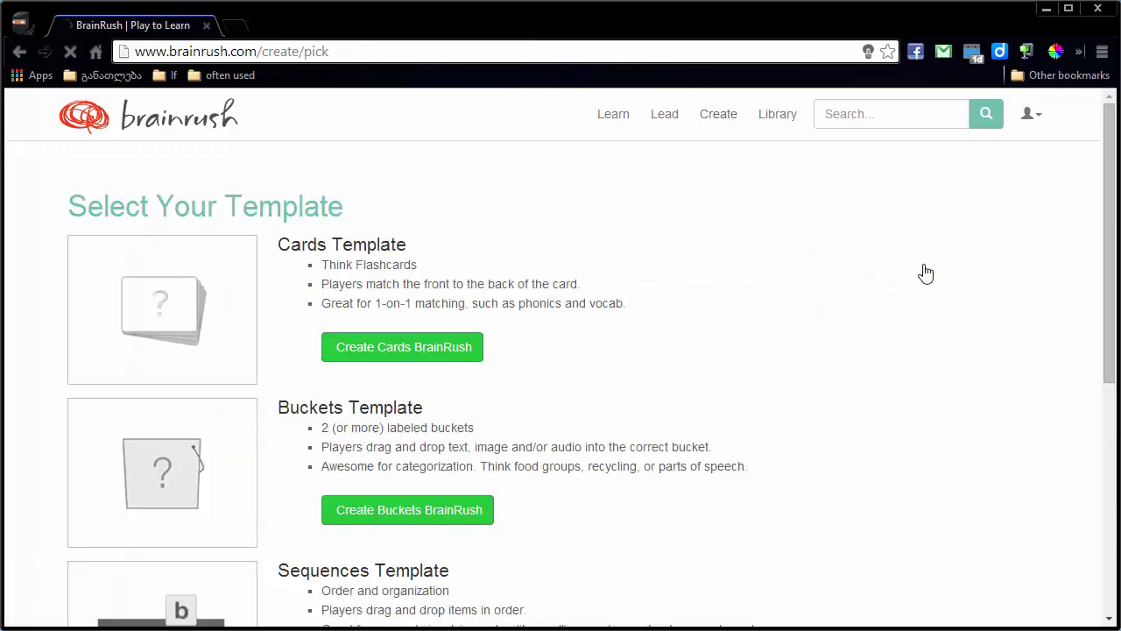
left_click_drag(1112, 219, 1112, 256)
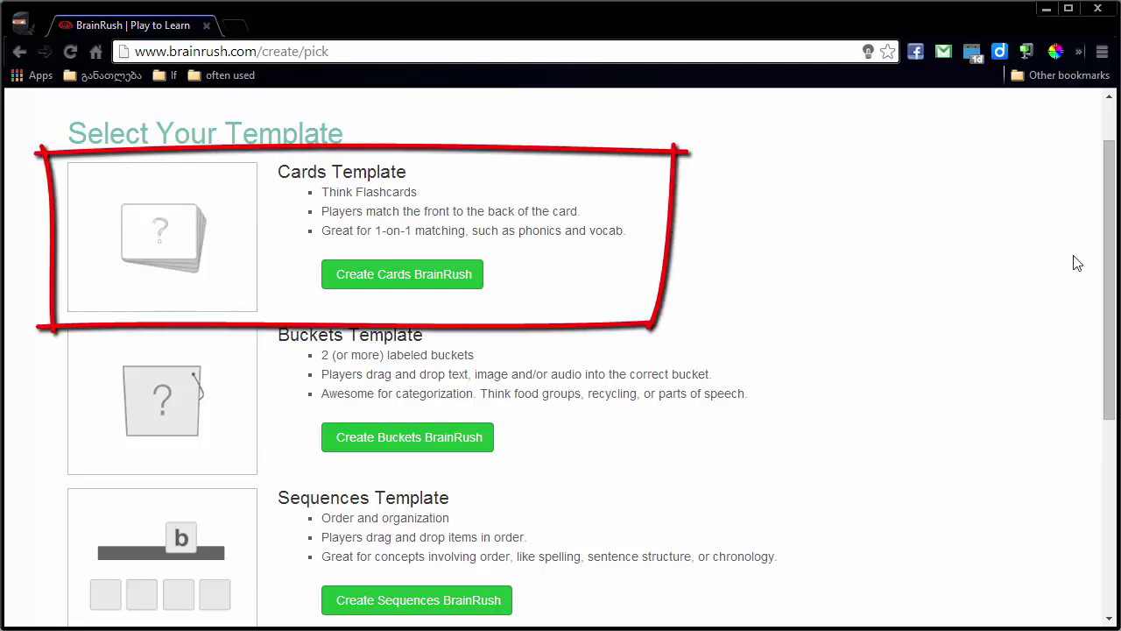
scroll(1078, 262, "down", 3)
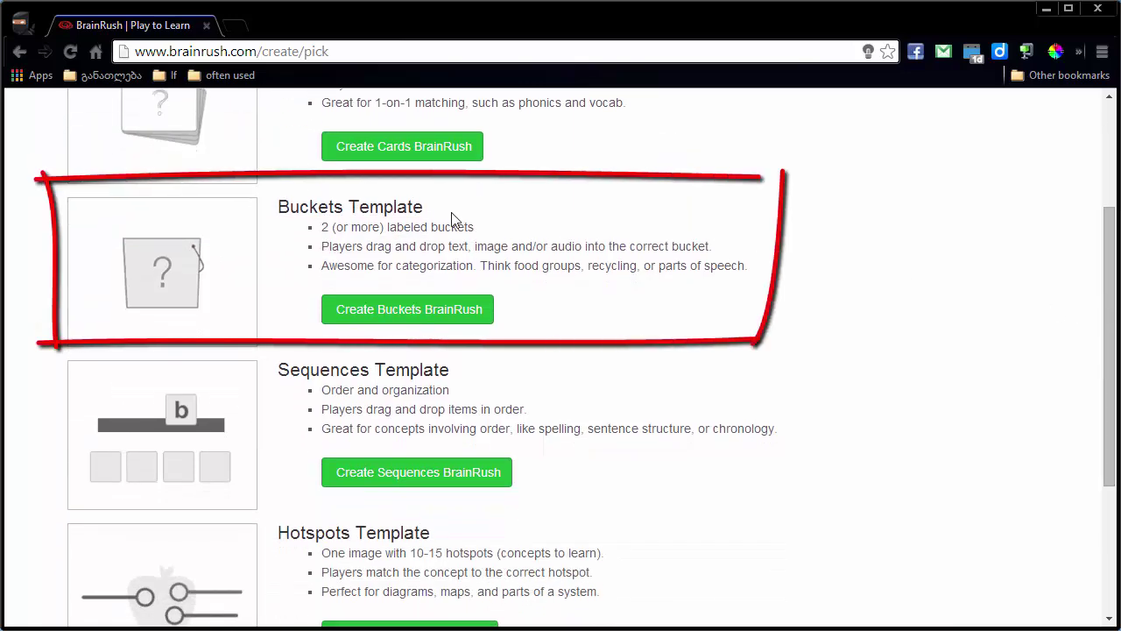
scroll(629, 337, "down", 2)
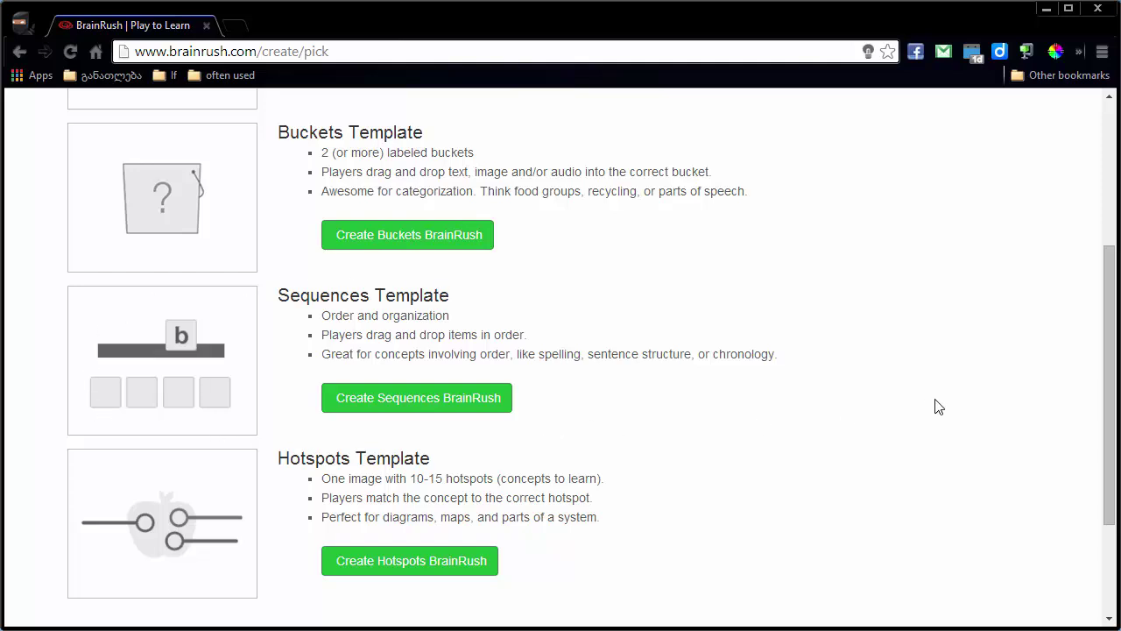
left_click_drag(1105, 348, 1105, 403)
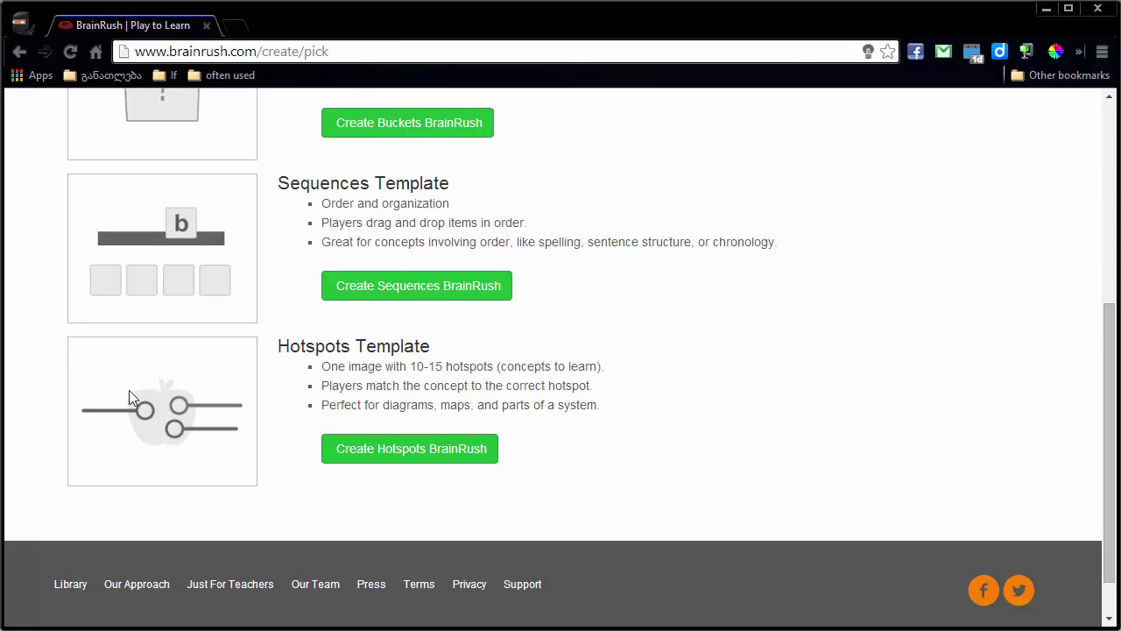
left_click_drag(1110, 439, 1109, 225)
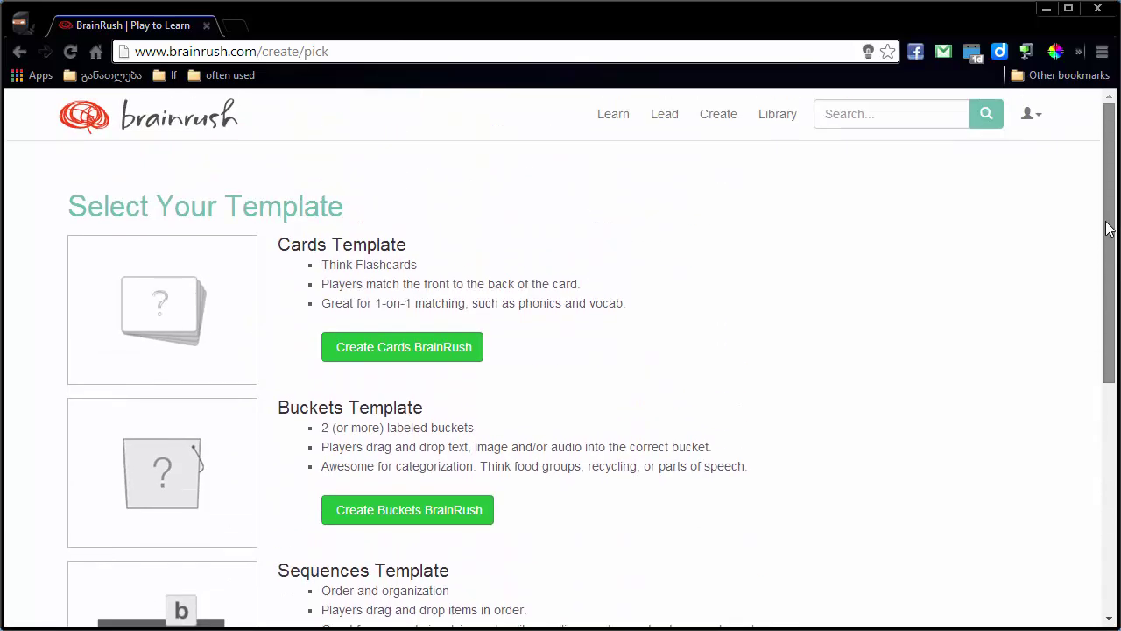
Step: Create a BrainRush from the Cards template with the title "ცხოველები"
left_click(418, 347)
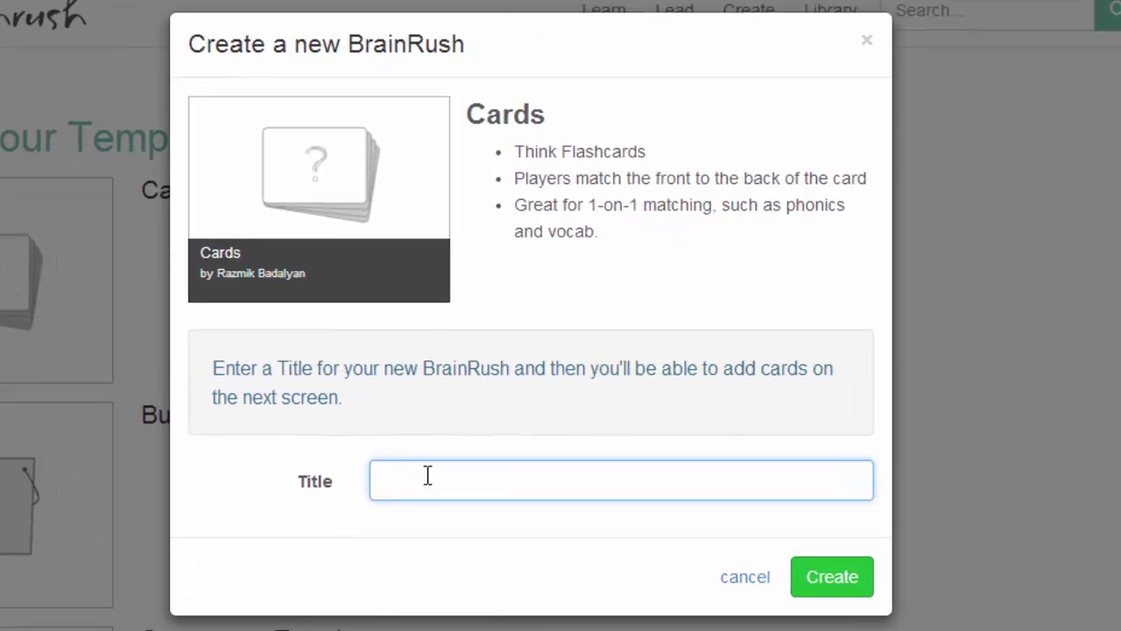
type("ცხოველები")
left_click(517, 147)
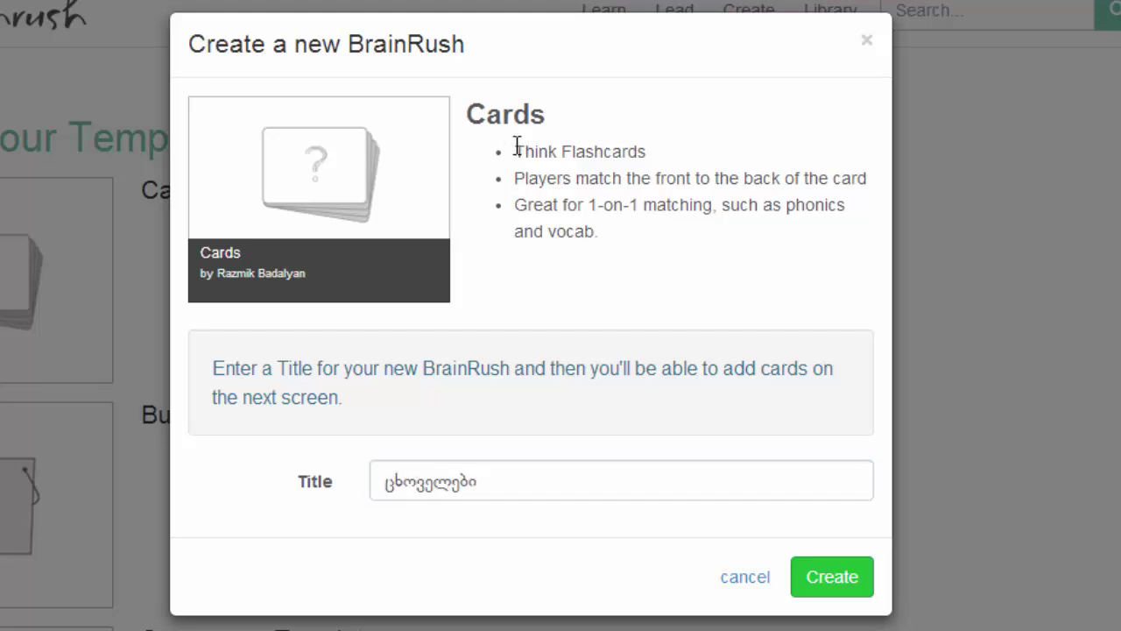
left_click_drag(517, 147, 628, 265)
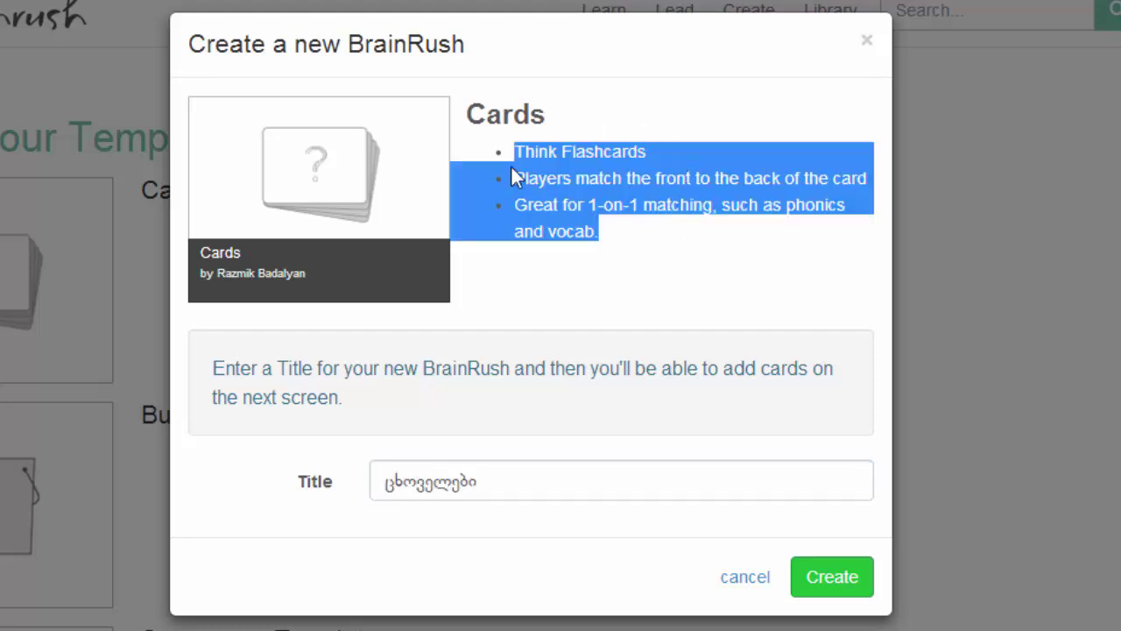
left_click(684, 257)
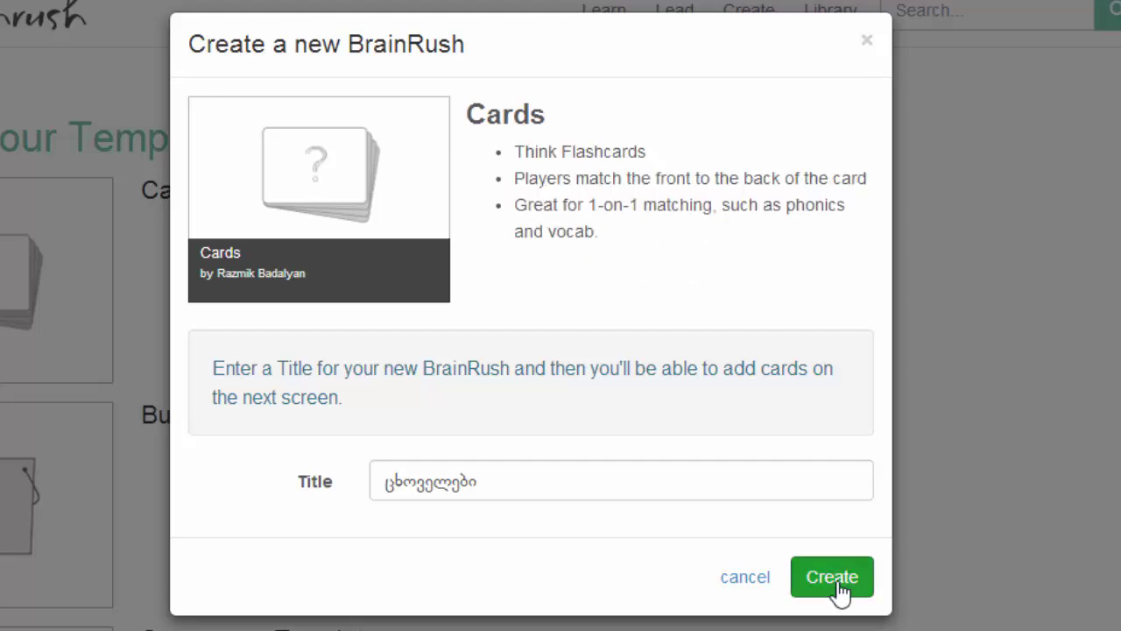
left_click(837, 582)
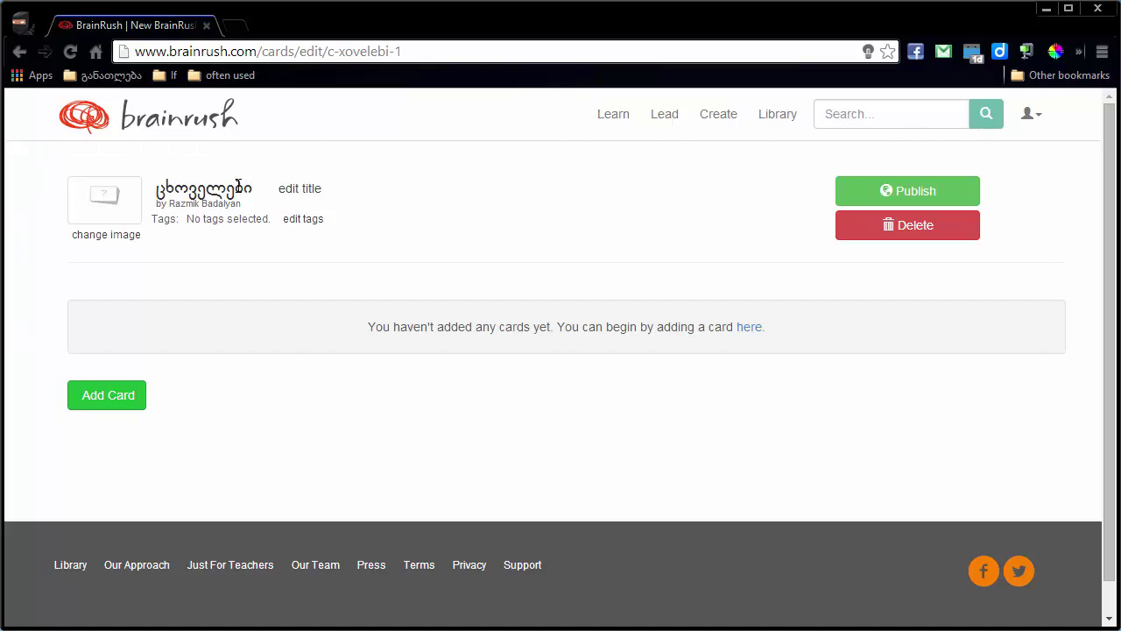
Step: Examine the BrainRush's title editing option and its author and tags lines without changing anything
left_click(302, 191)
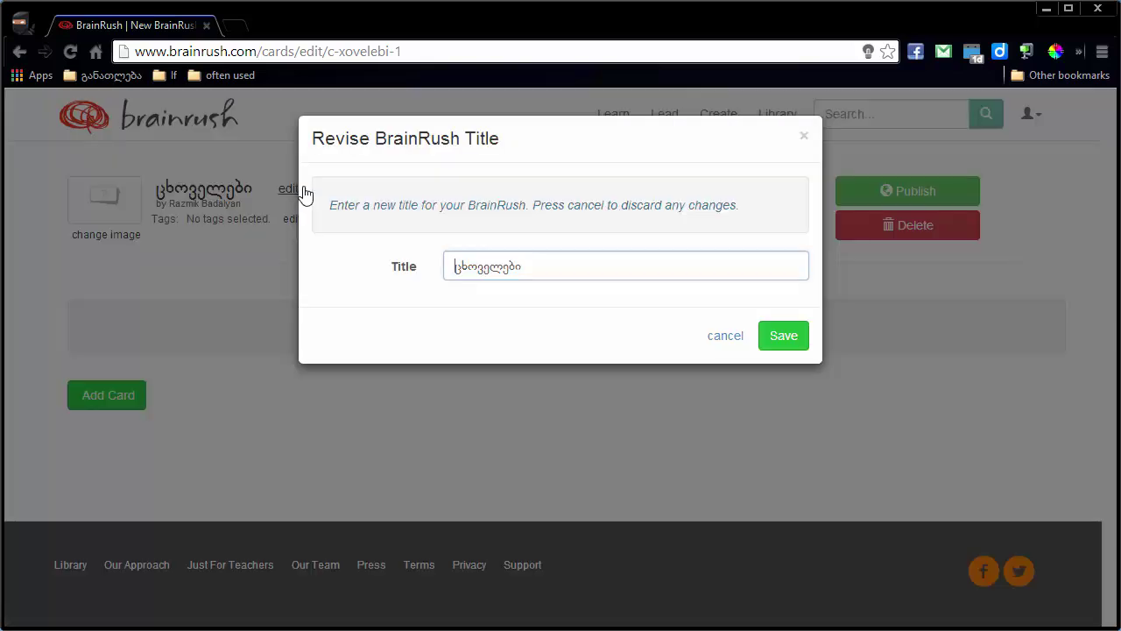
left_click(732, 336)
left_click_drag(243, 208, 148, 204)
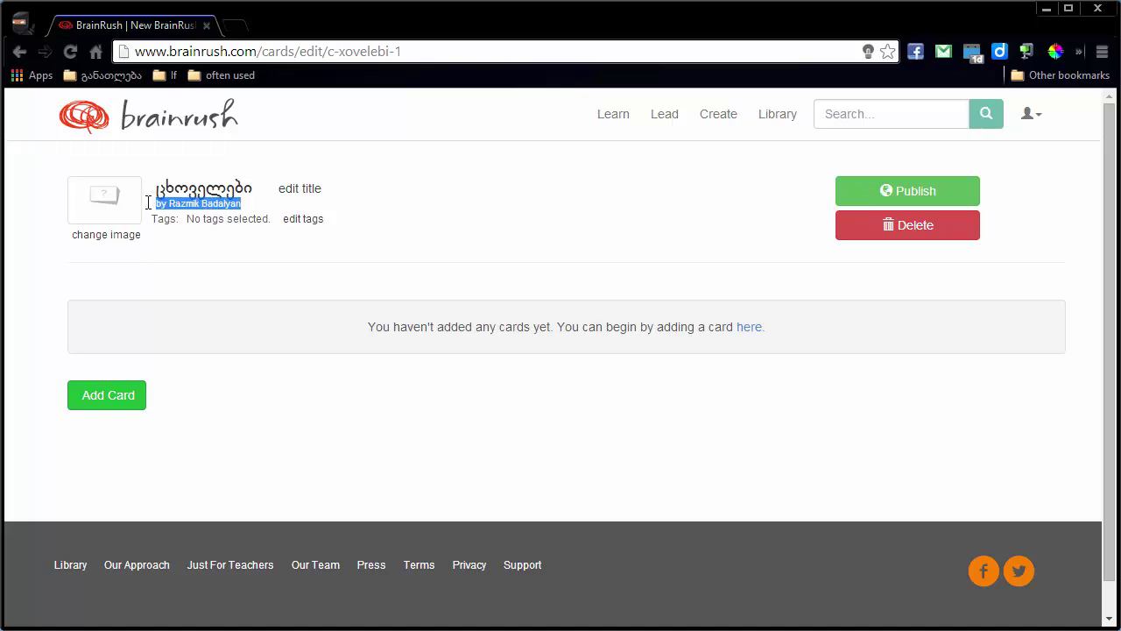
left_click(191, 240)
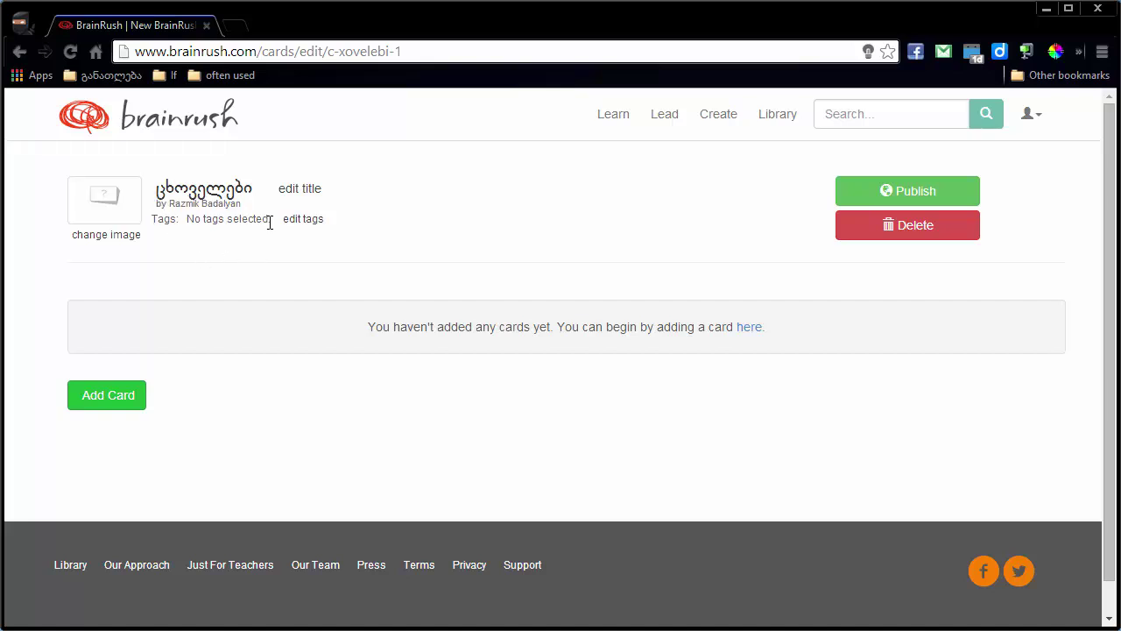
left_click_drag(271, 220, 170, 218)
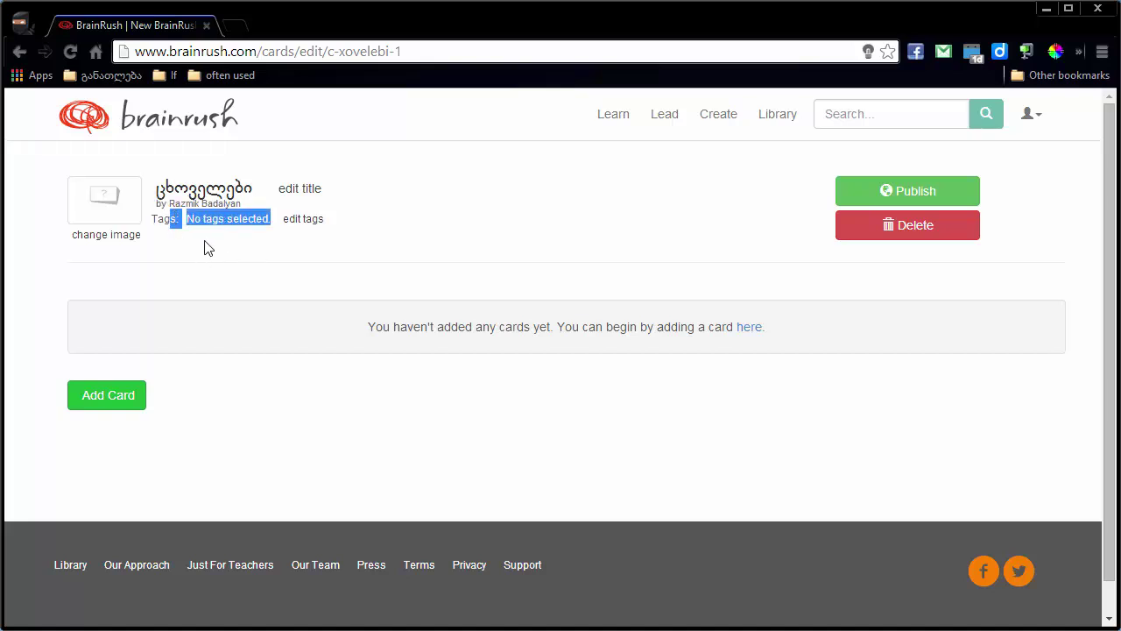
left_click(230, 220)
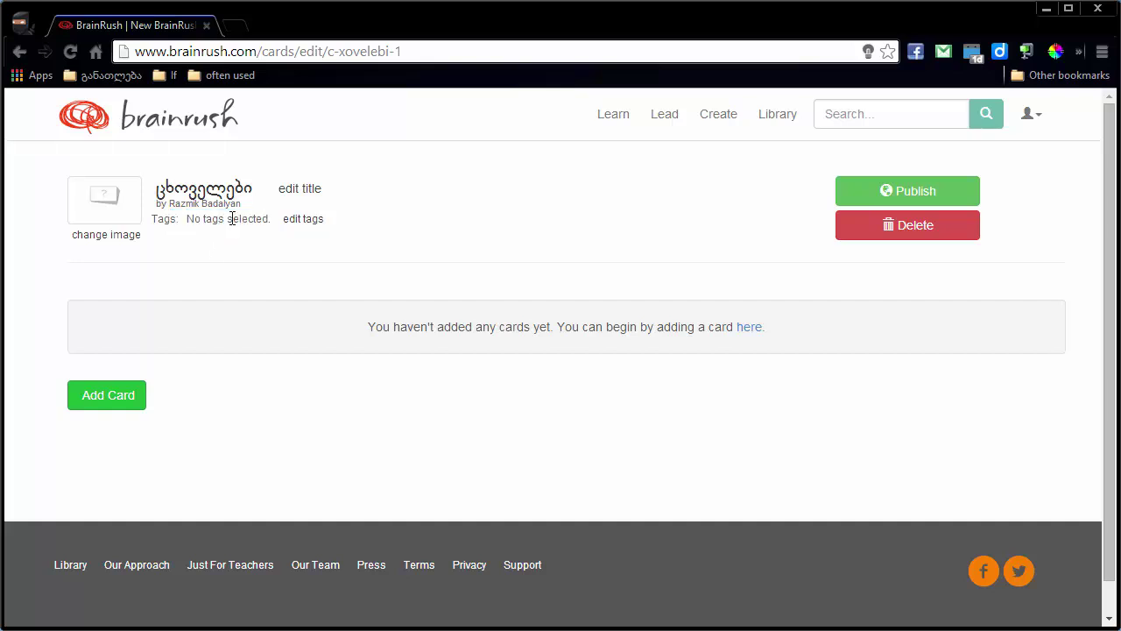
Step: Add the custom tag "ქართული" to the BrainRush and save it
left_click(298, 221)
left_click(354, 217)
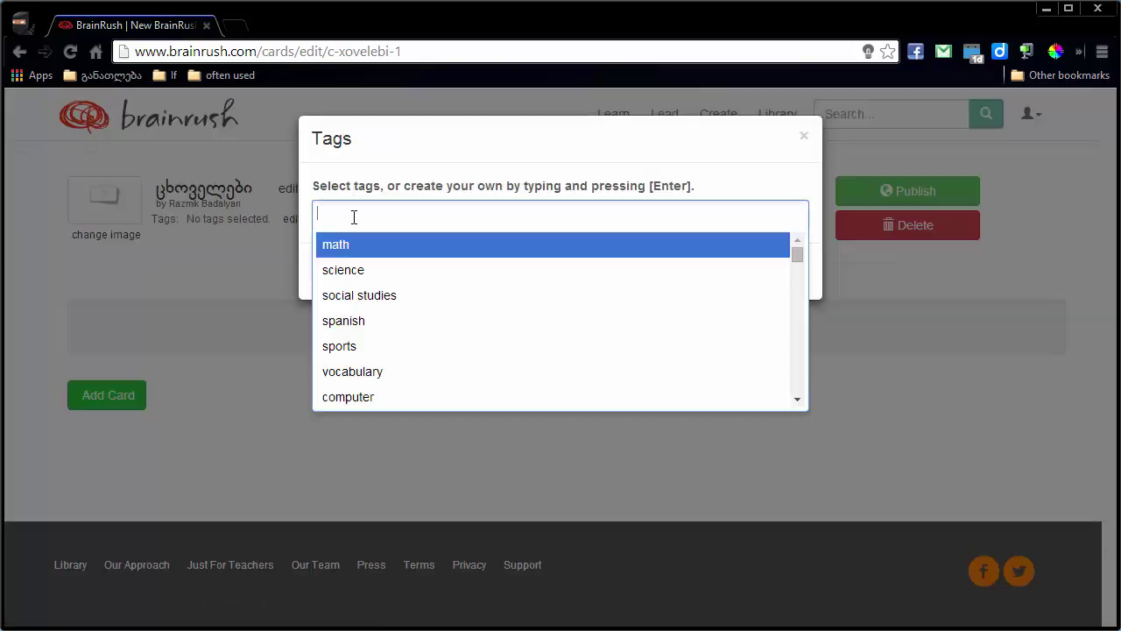
type("ქართული")
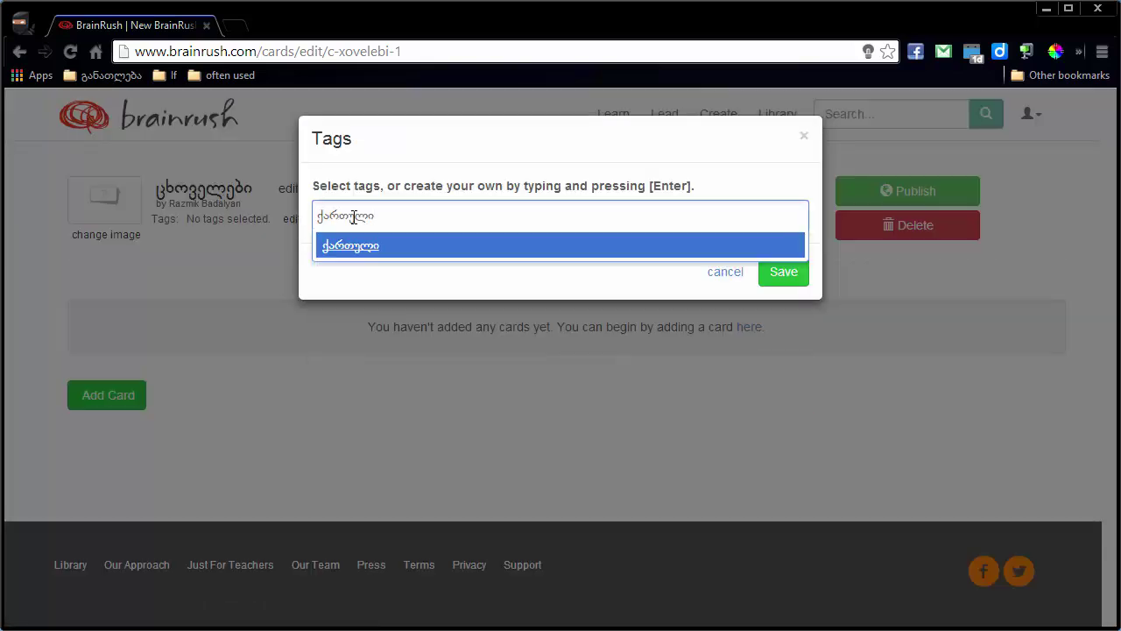
key("Return")
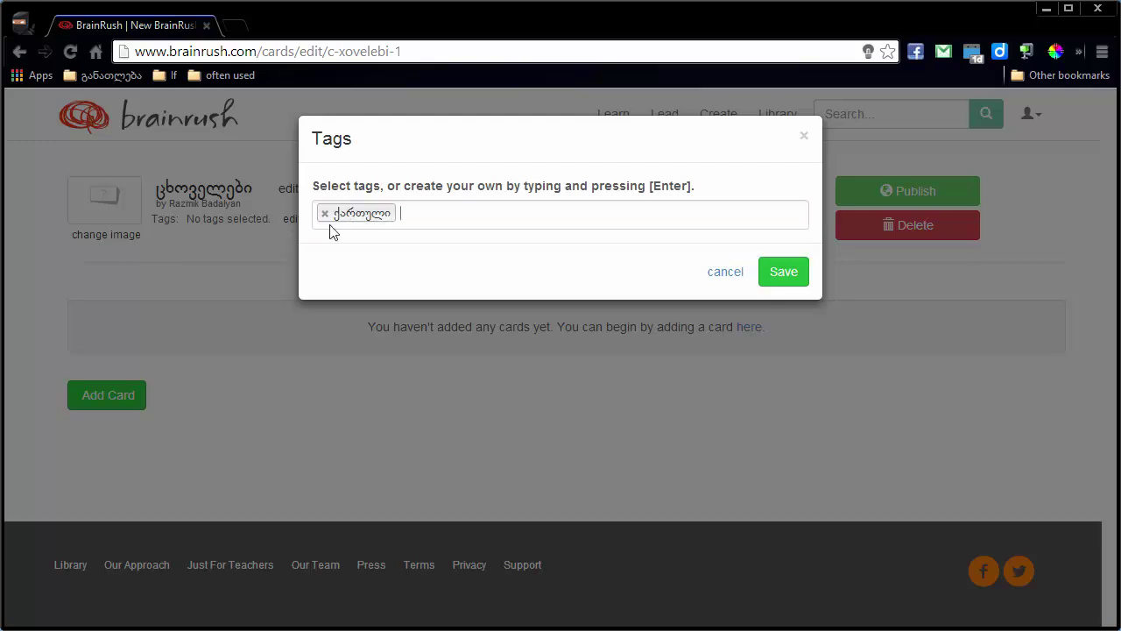
left_click(763, 276)
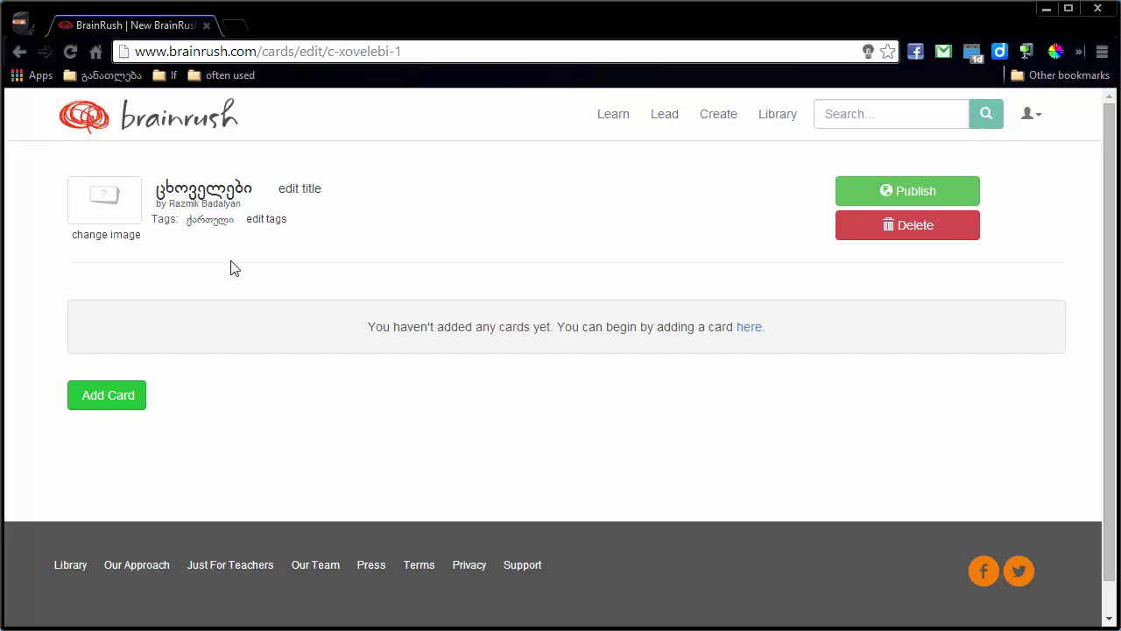
Step: Set the BrainRush's thumbnail image to dog-55206_640.jpg and save it
left_click(122, 243)
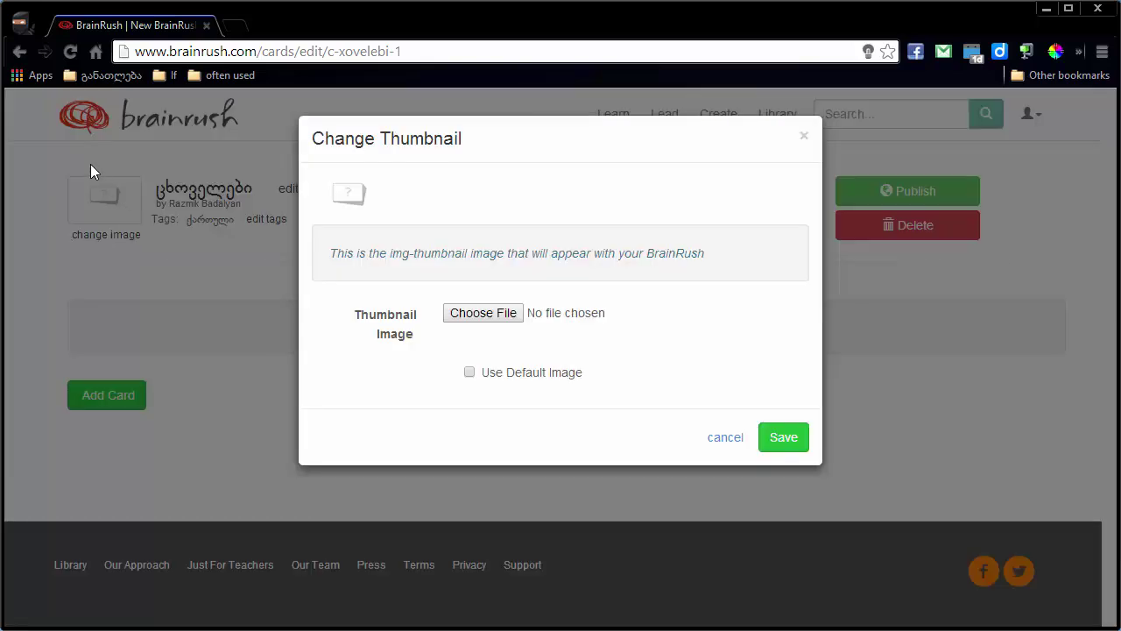
left_click(487, 315)
left_click(820, 561)
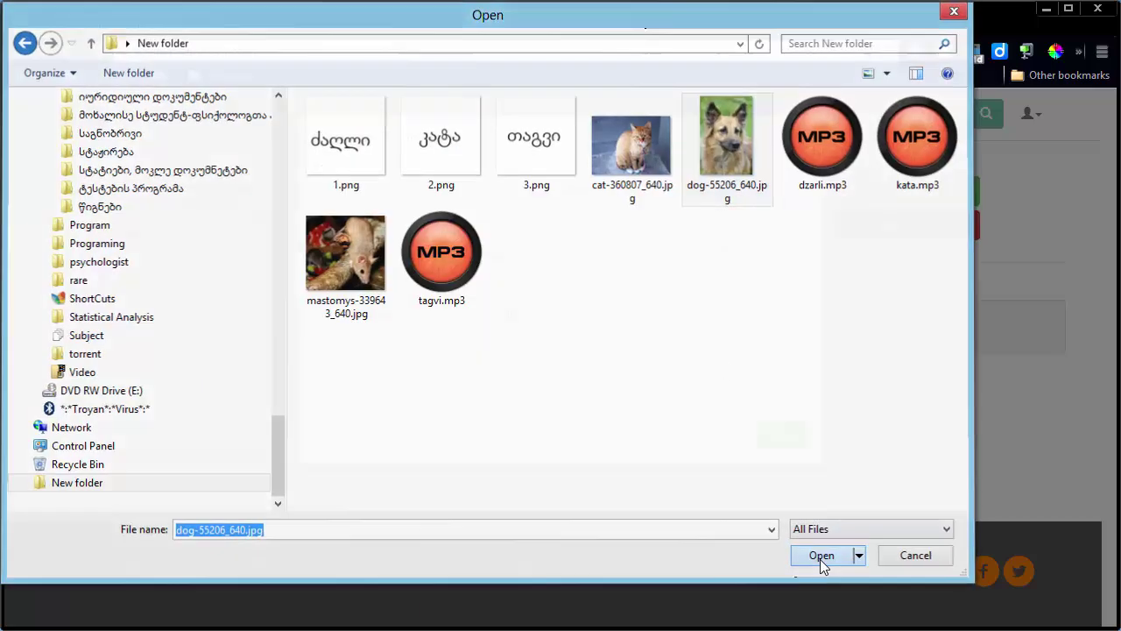
left_click(774, 444)
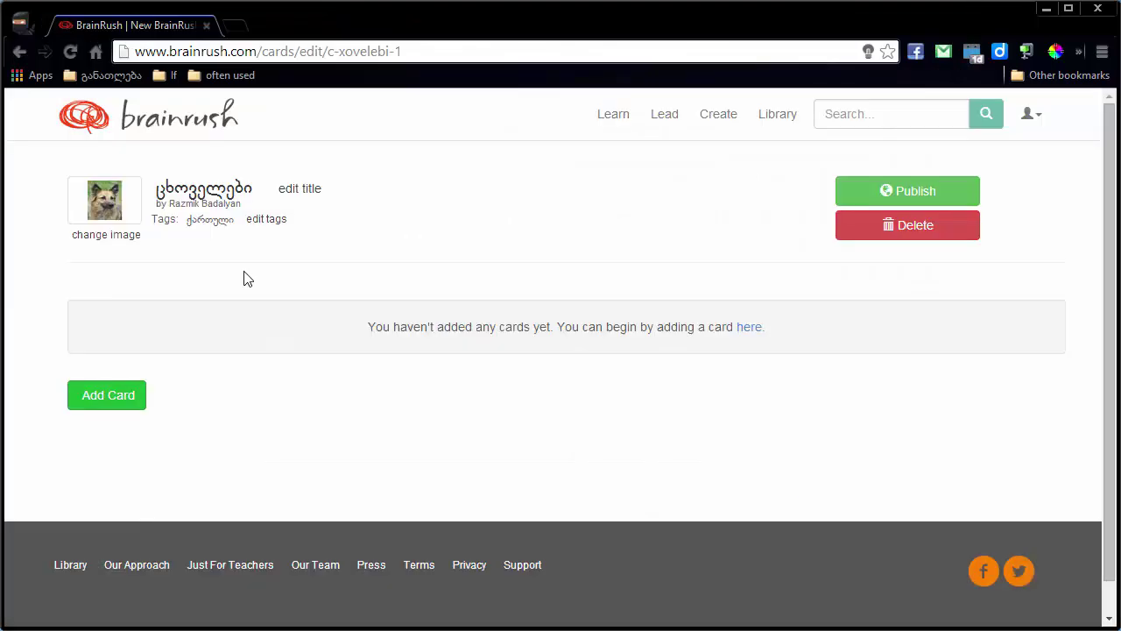
Step: Start adding a new card and read the card requirements and tips
left_click(126, 400)
scroll(1087, 211, "down", 1)
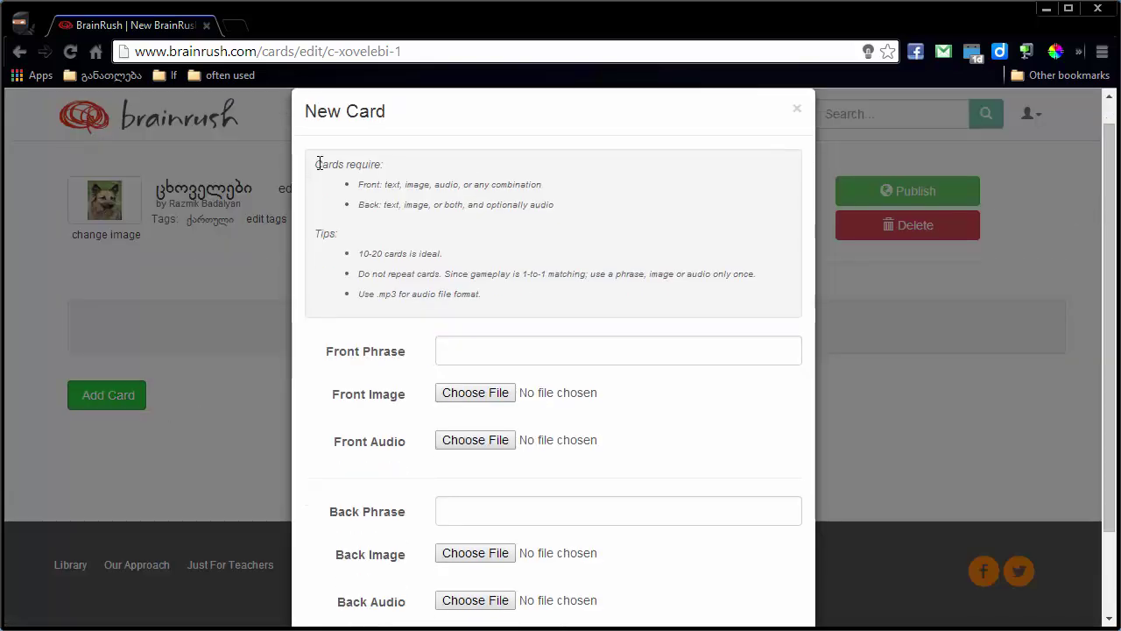
left_click_drag(320, 164, 499, 296)
left_click(513, 304)
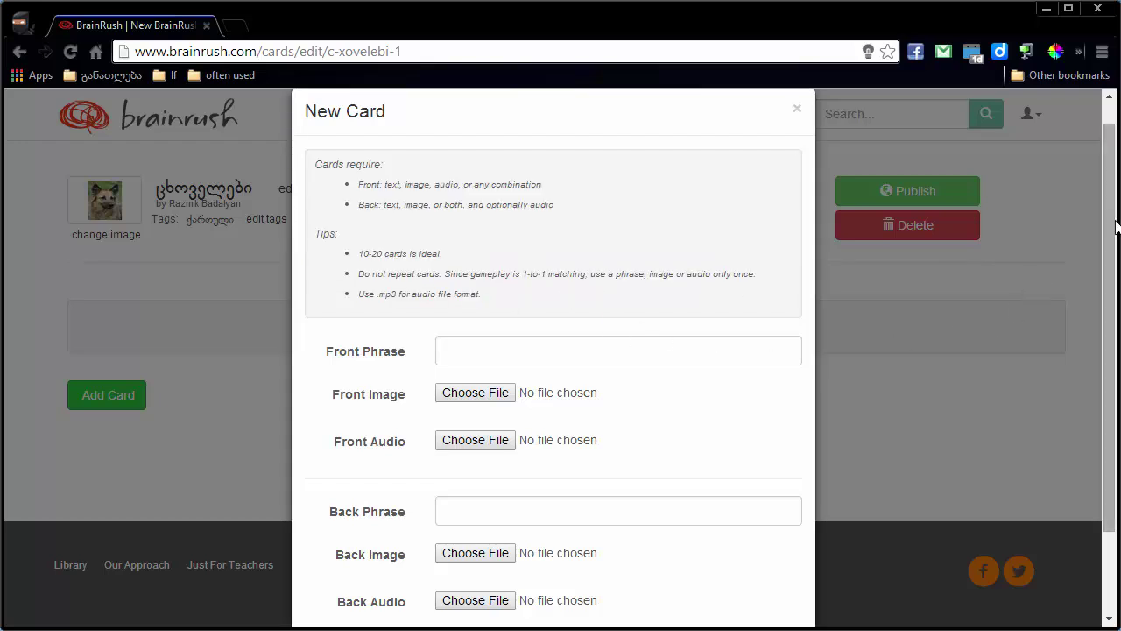
scroll(1115, 227, "down", 1)
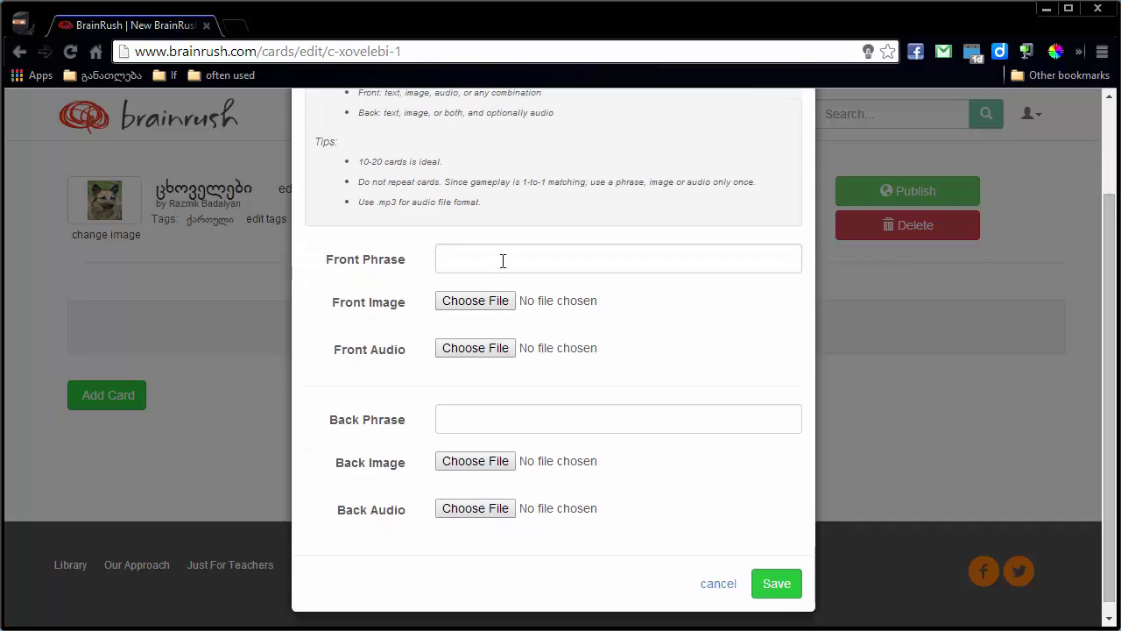
Step: Set the new card's front phrase to "ძაღლი" and its front image to dog-55206_640.jpg
left_click(503, 260)
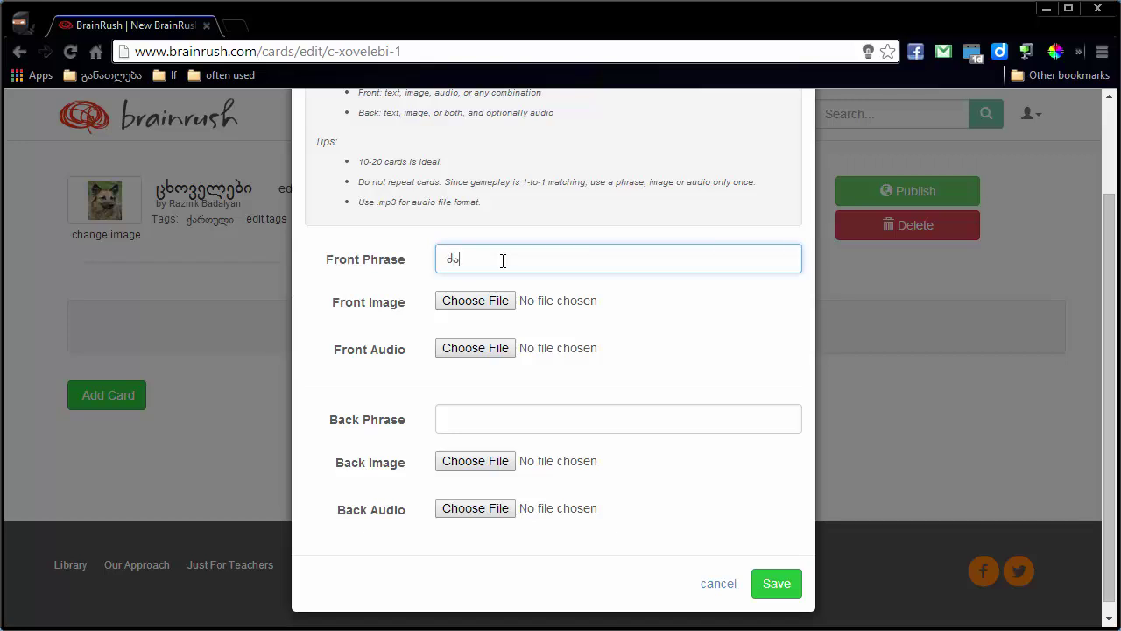
type("ი")
left_click(501, 302)
left_click(723, 144)
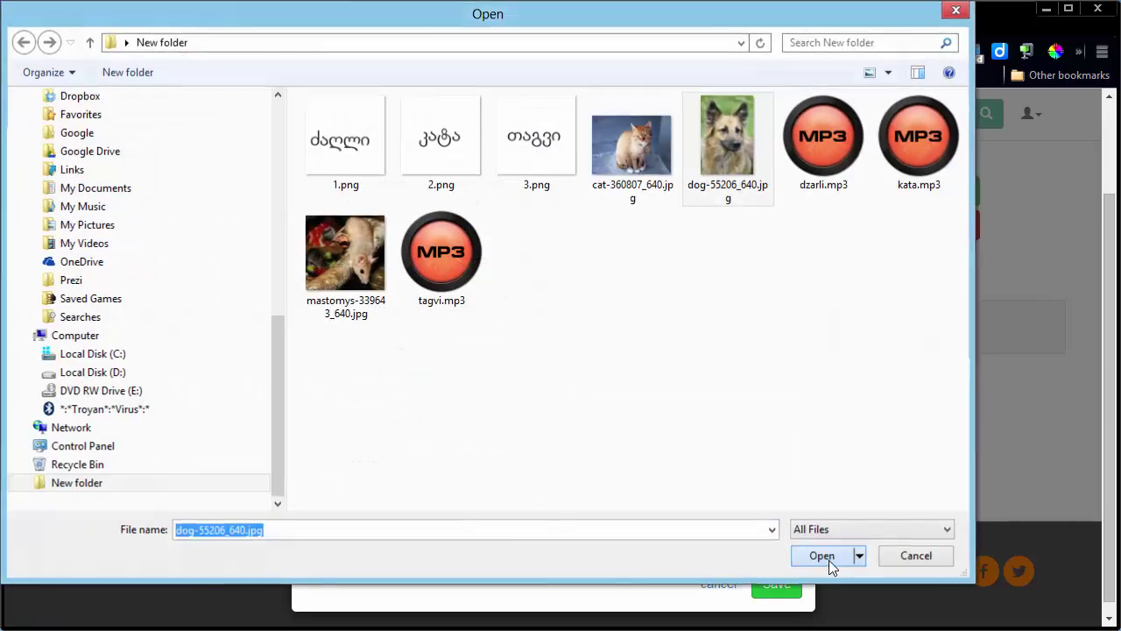
left_click(818, 557)
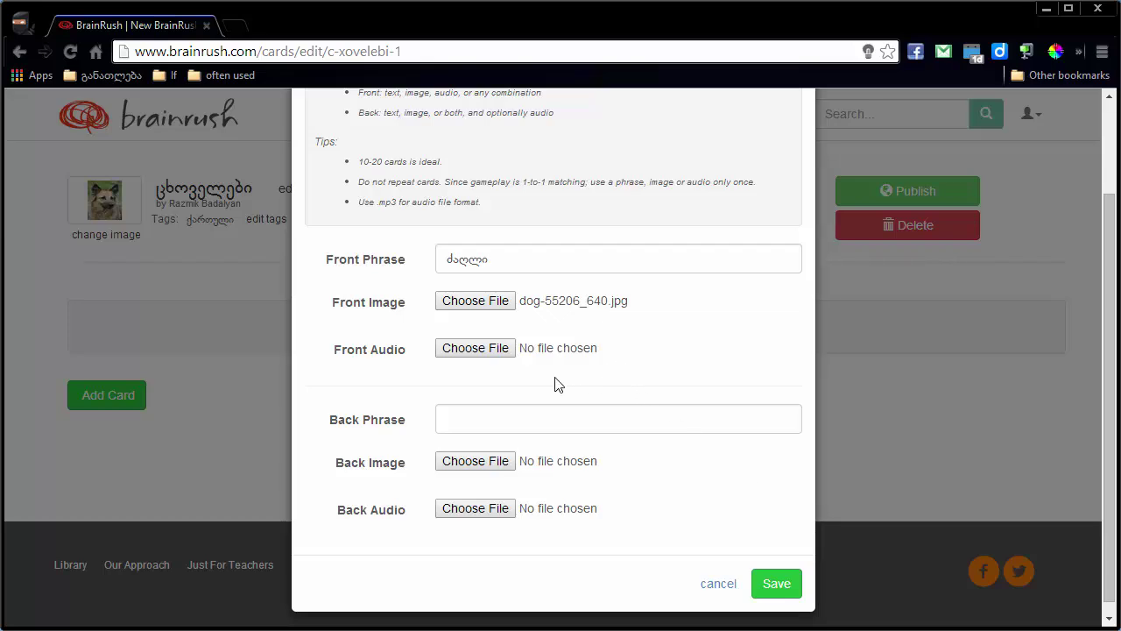
Step: Set the new card's front audio to dzarli.mp3
left_click(498, 354)
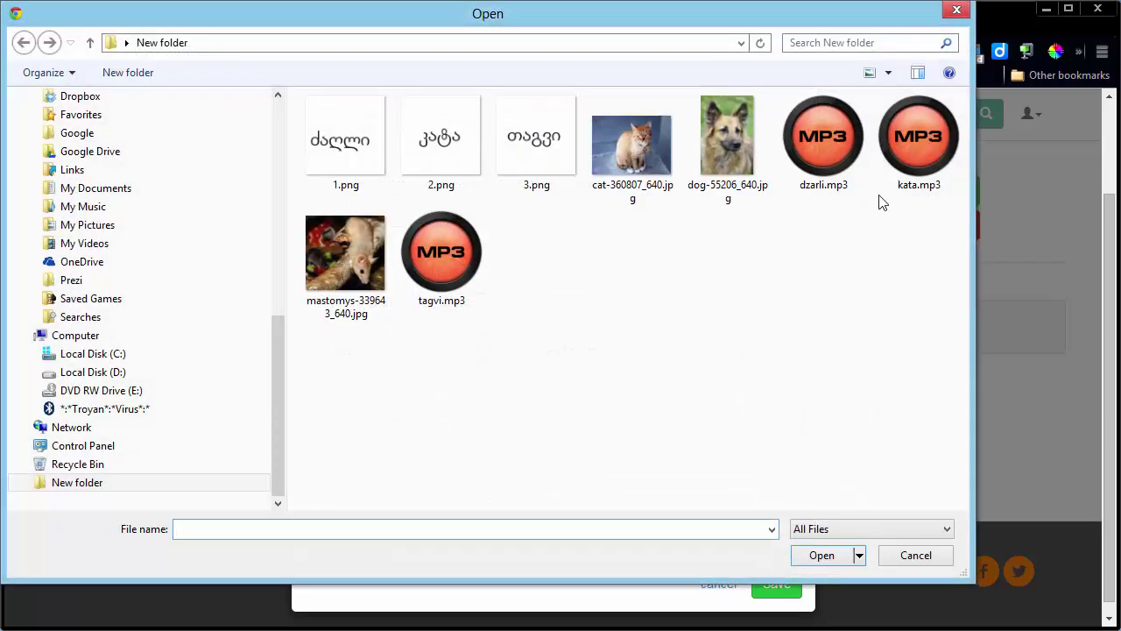
left_click(854, 179)
left_click(821, 555)
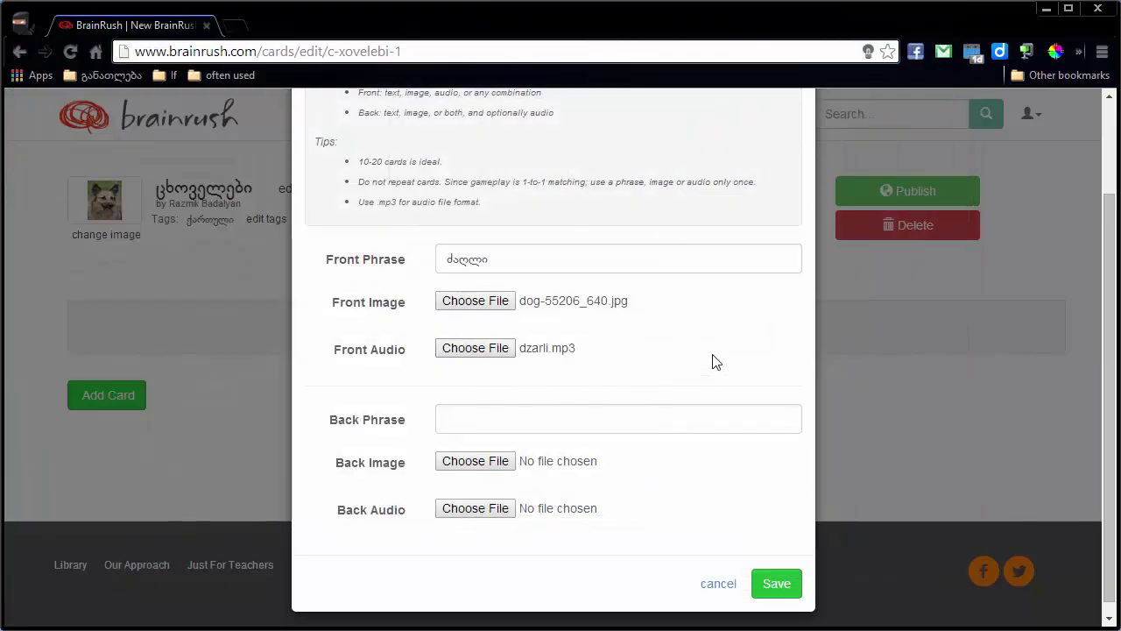
Step: Clear the card's front image and choose dog-55206_640.jpg for it again
double_click(469, 260)
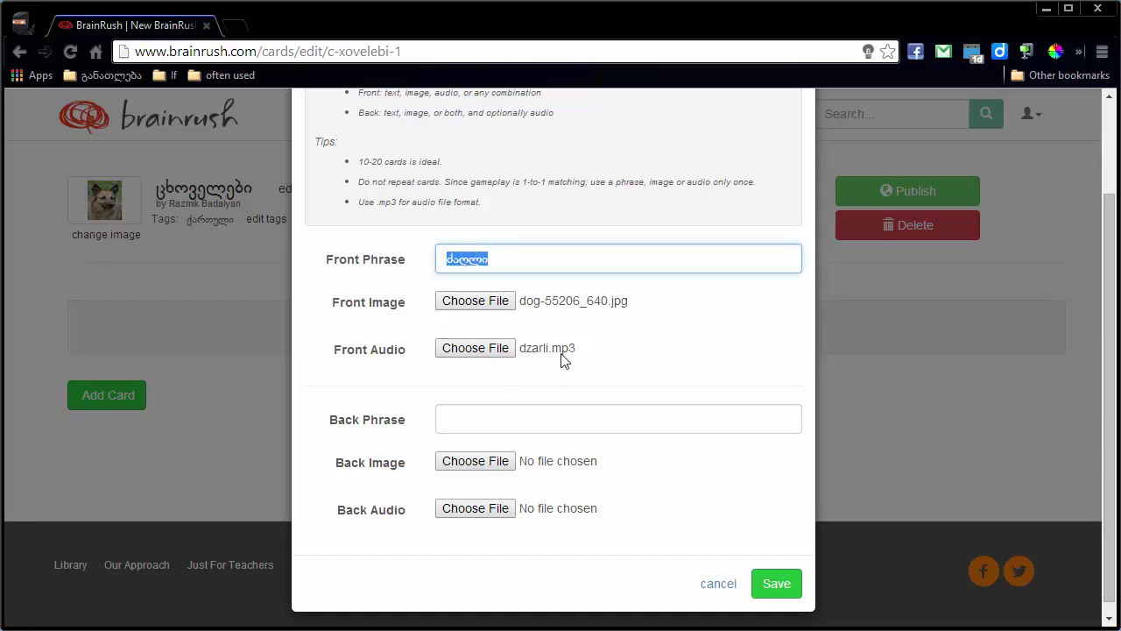
left_click(585, 306)
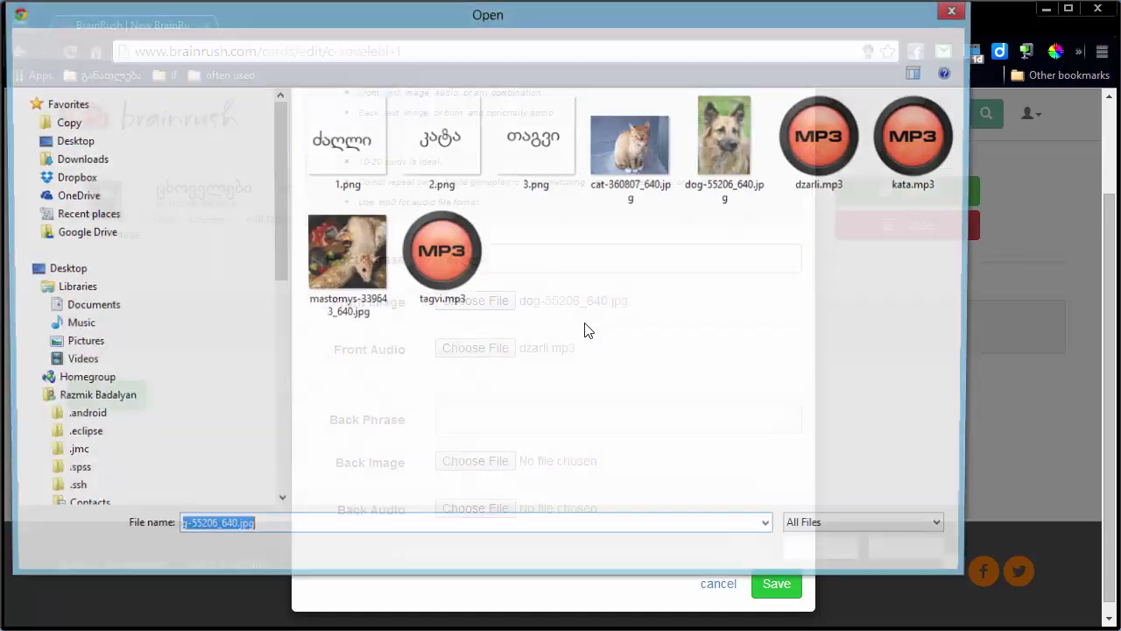
left_click(905, 558)
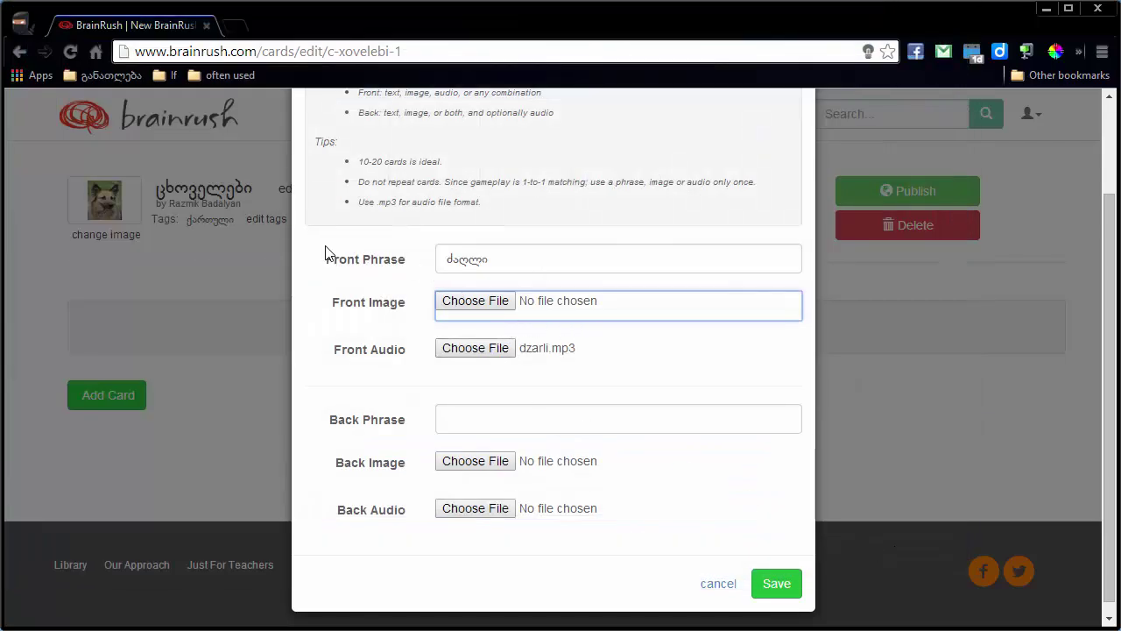
left_click(567, 314)
key("Return")
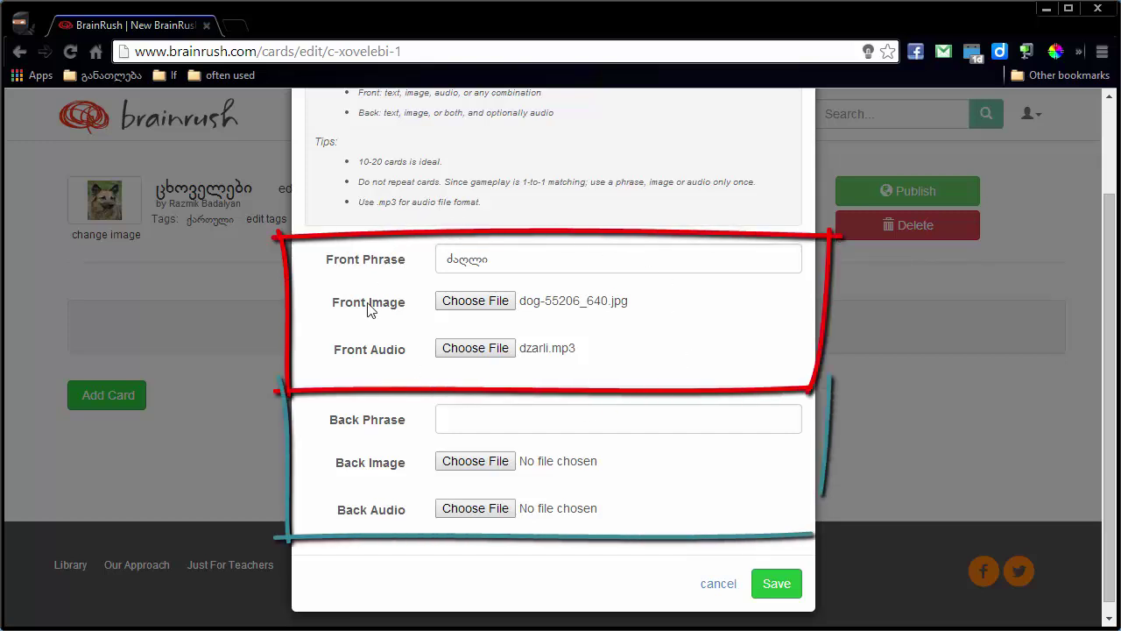
Step: Complete the card with the back phrase "ძაღლი" and the back audio dzarli.mp3, and check both of its sides
left_click(471, 420)
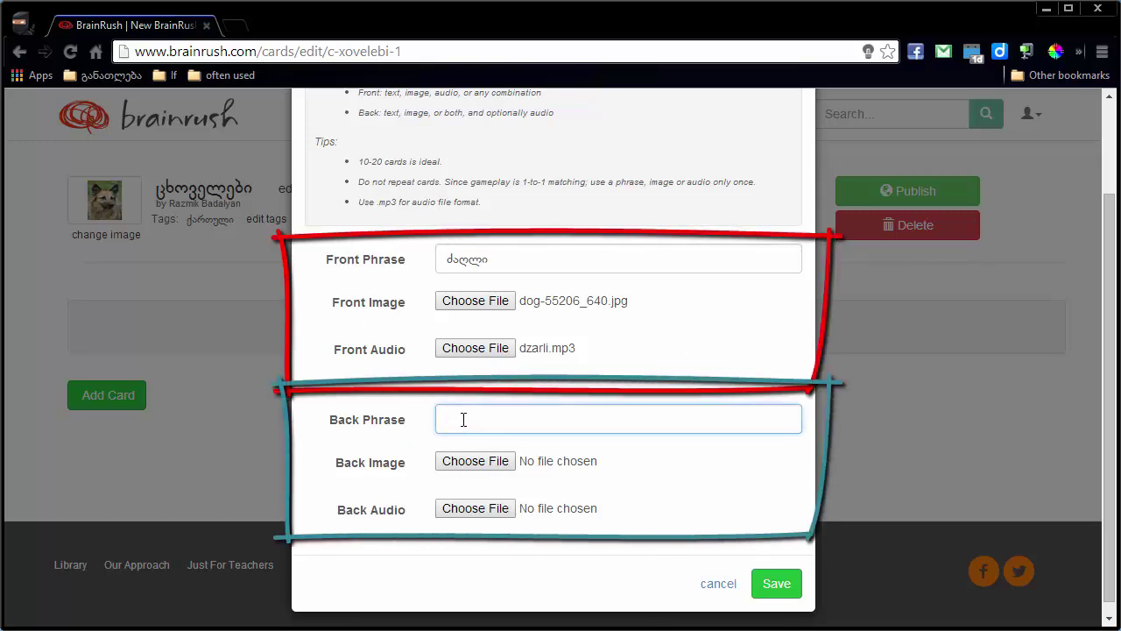
type("ძაღლი")
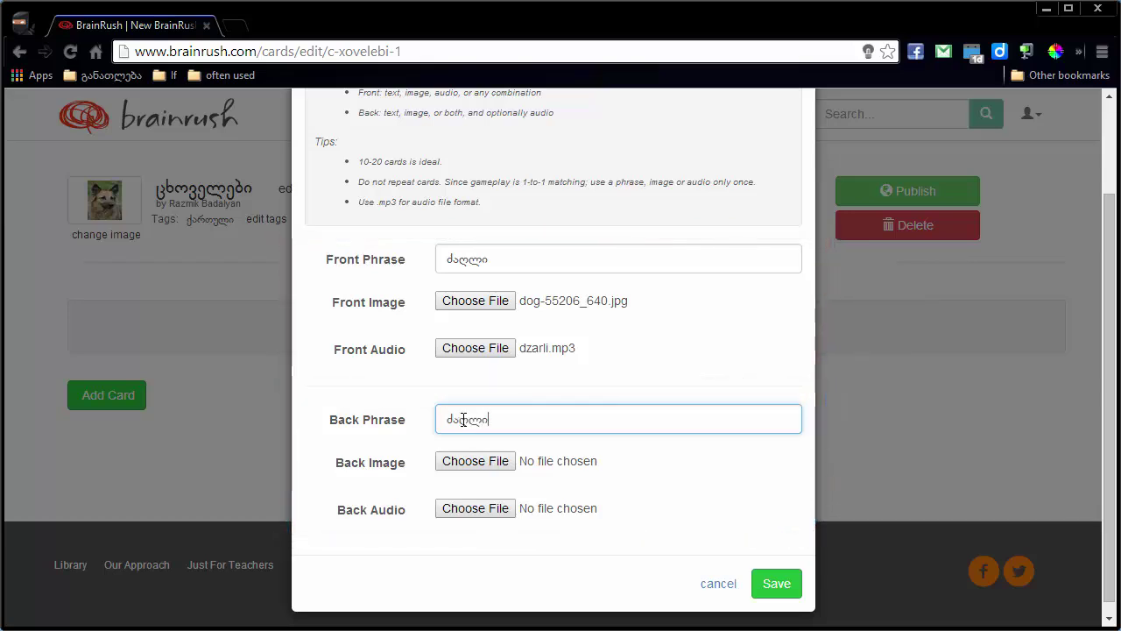
left_click(489, 515)
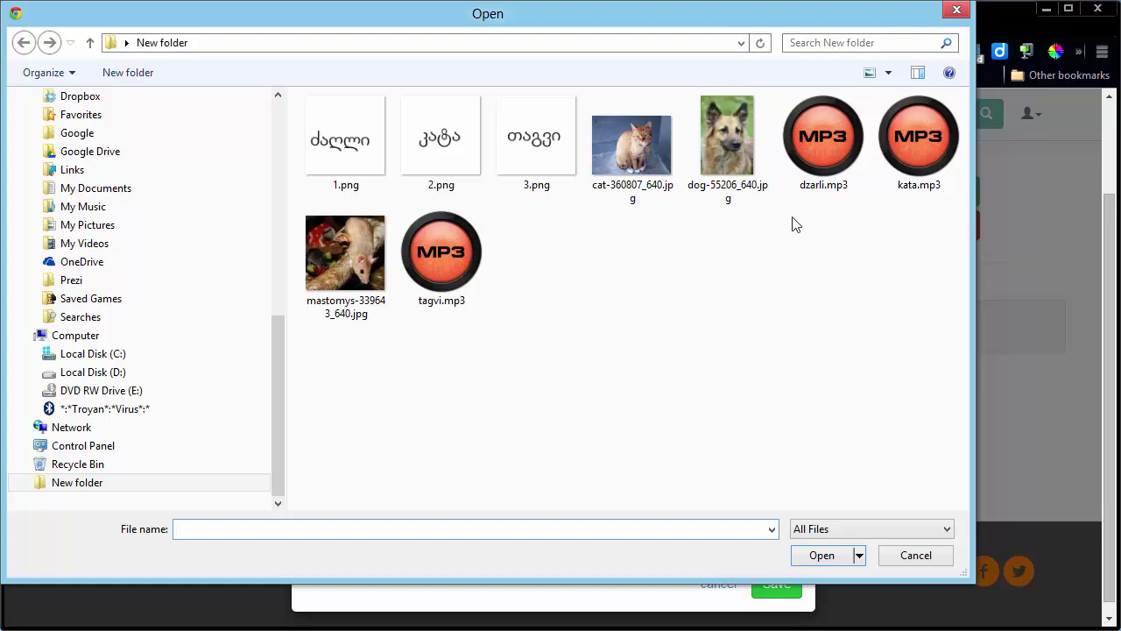
double_click(797, 186)
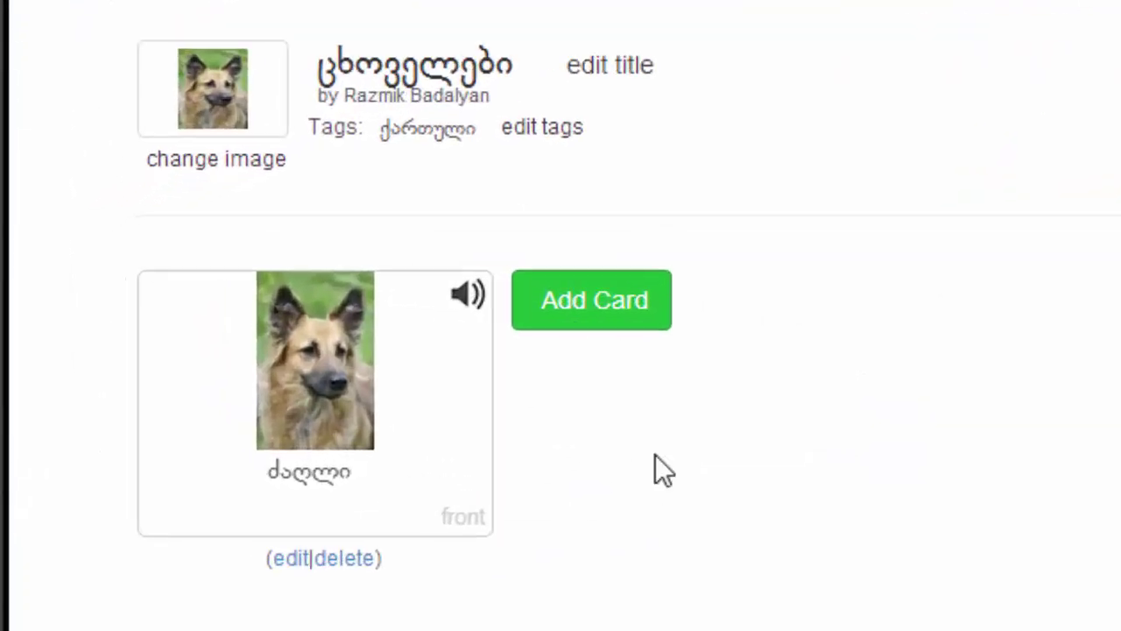
left_click(366, 407)
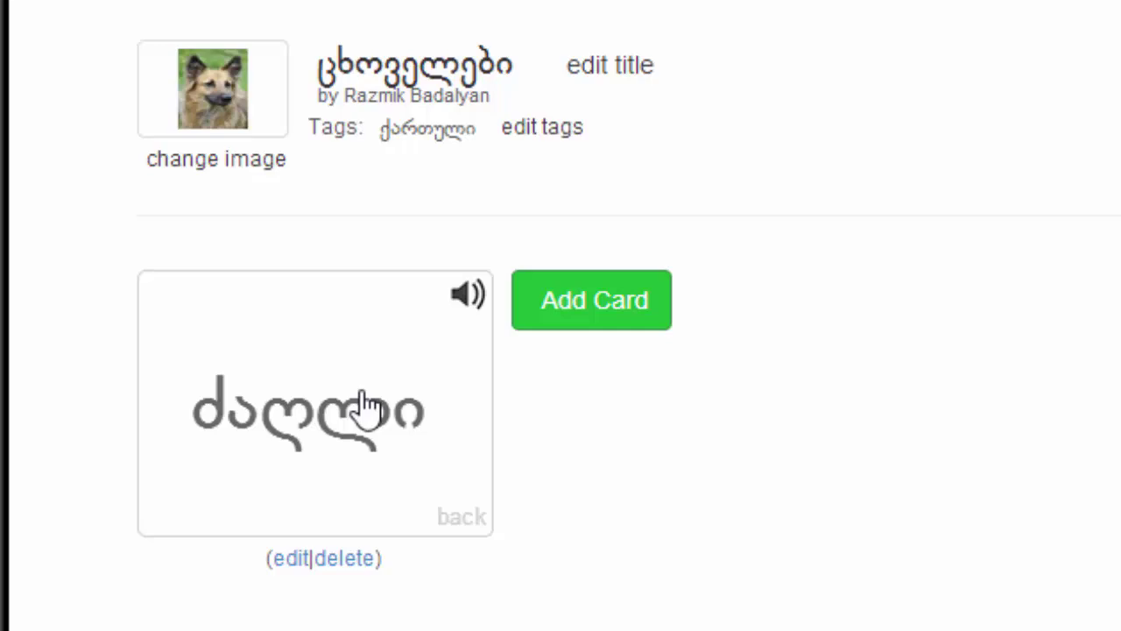
left_click(367, 407)
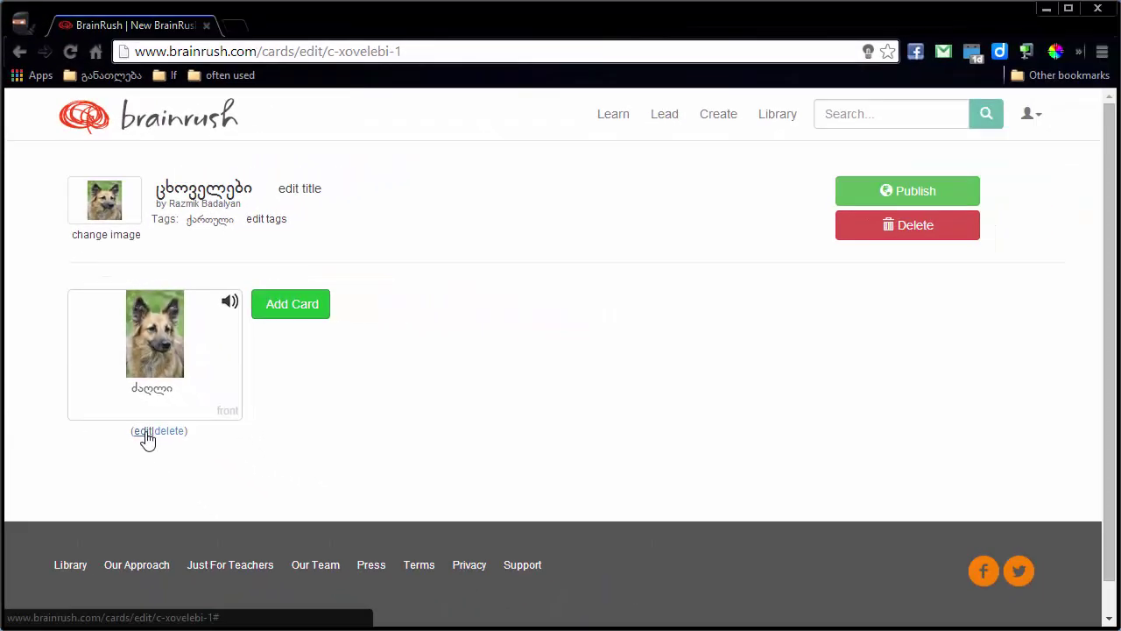
Step: Remove the front phrase from the dog card and save the card
left_click(144, 431)
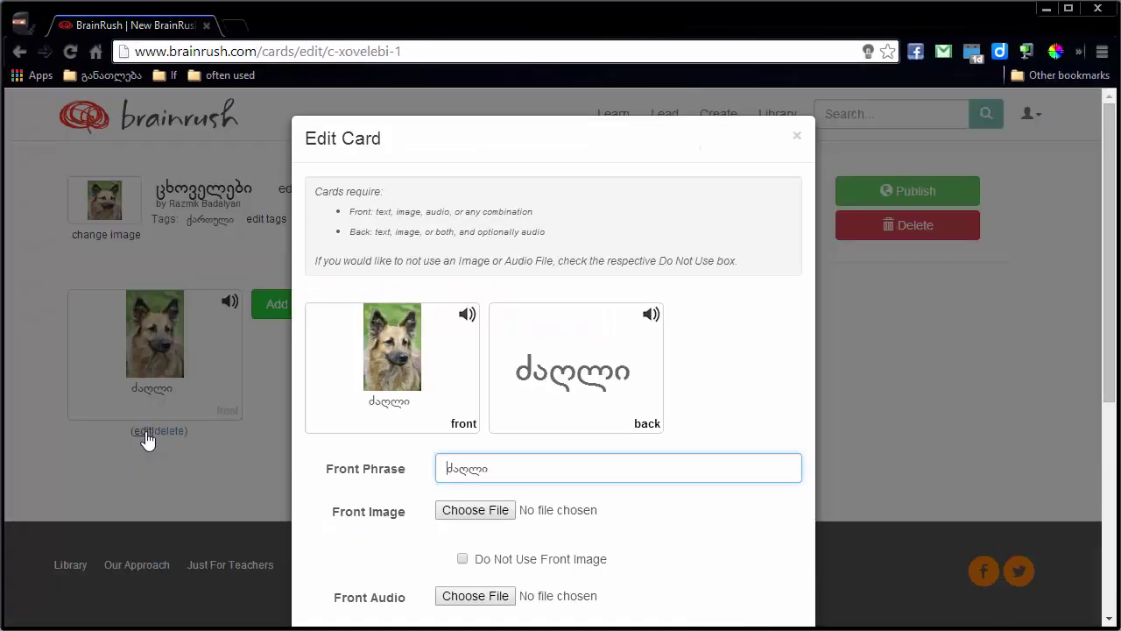
scroll(521, 358, "down", 3)
scroll(521, 359, "up", 1)
left_click_drag(495, 293, 429, 302)
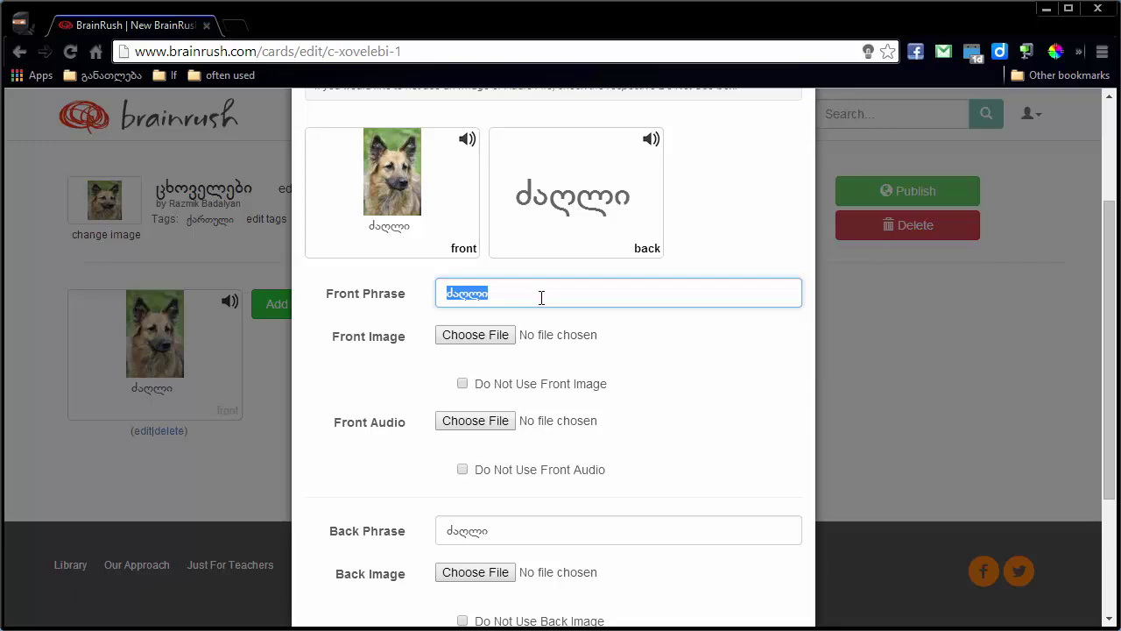
key("BackSpace")
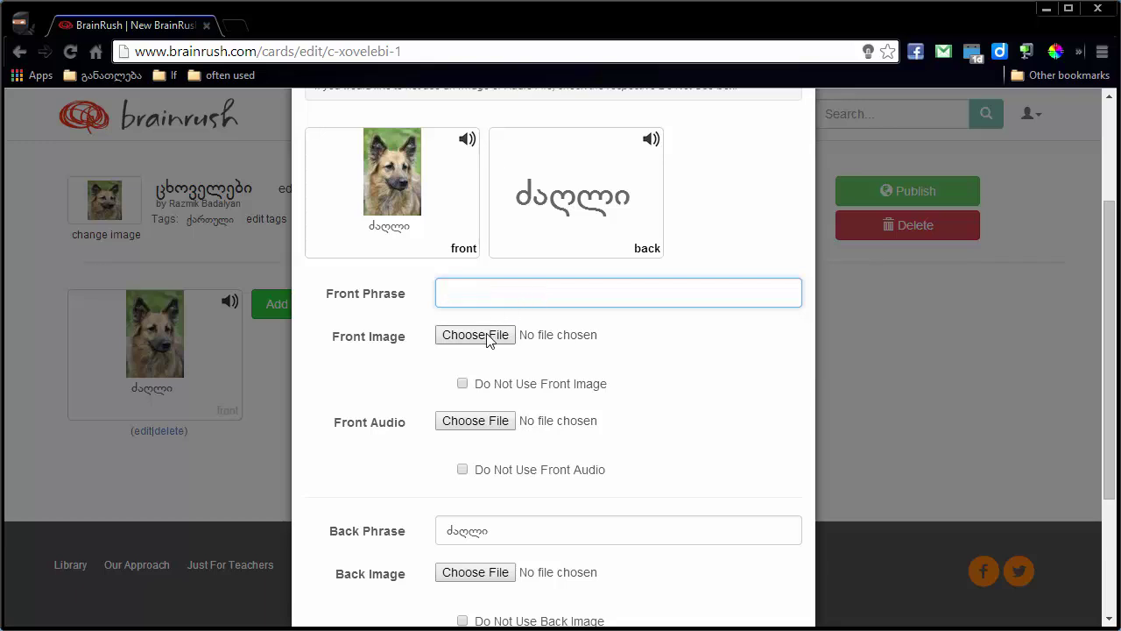
scroll(489, 429, "down", 2)
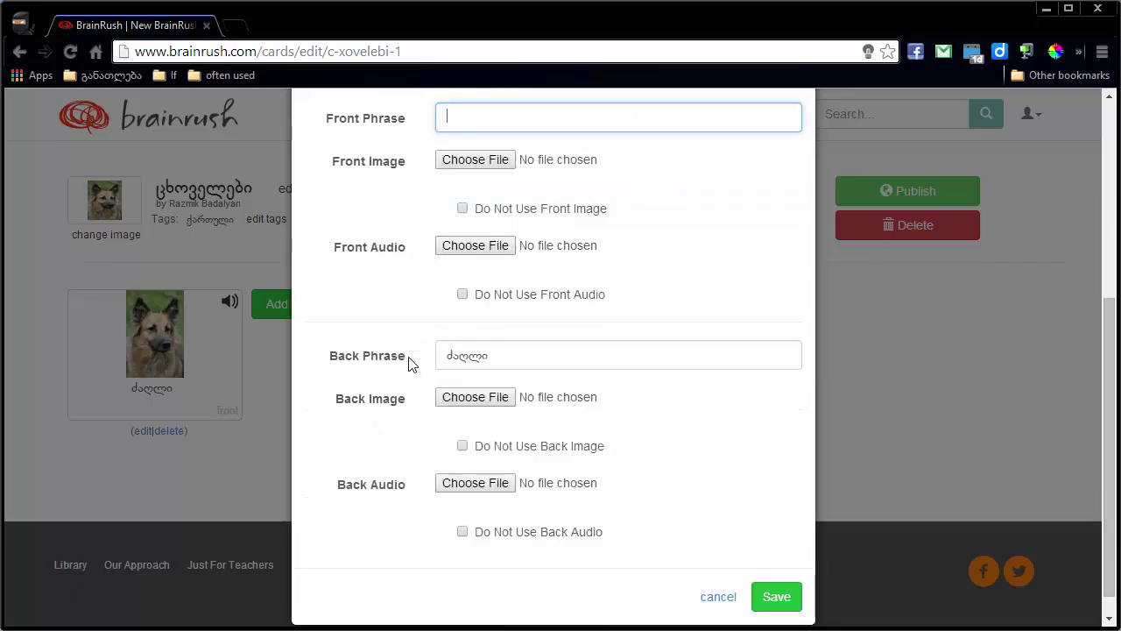
left_click(776, 597)
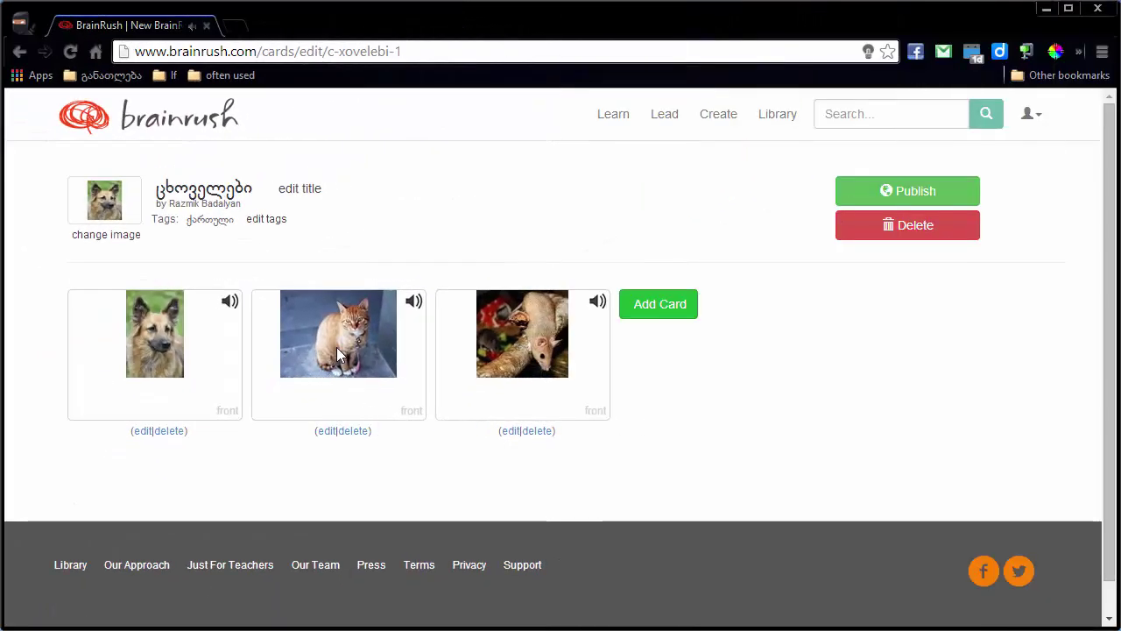
Step: Check the backs of the cat and mouse cards and publish the BrainRush with Include in Library enabled
left_click(337, 347)
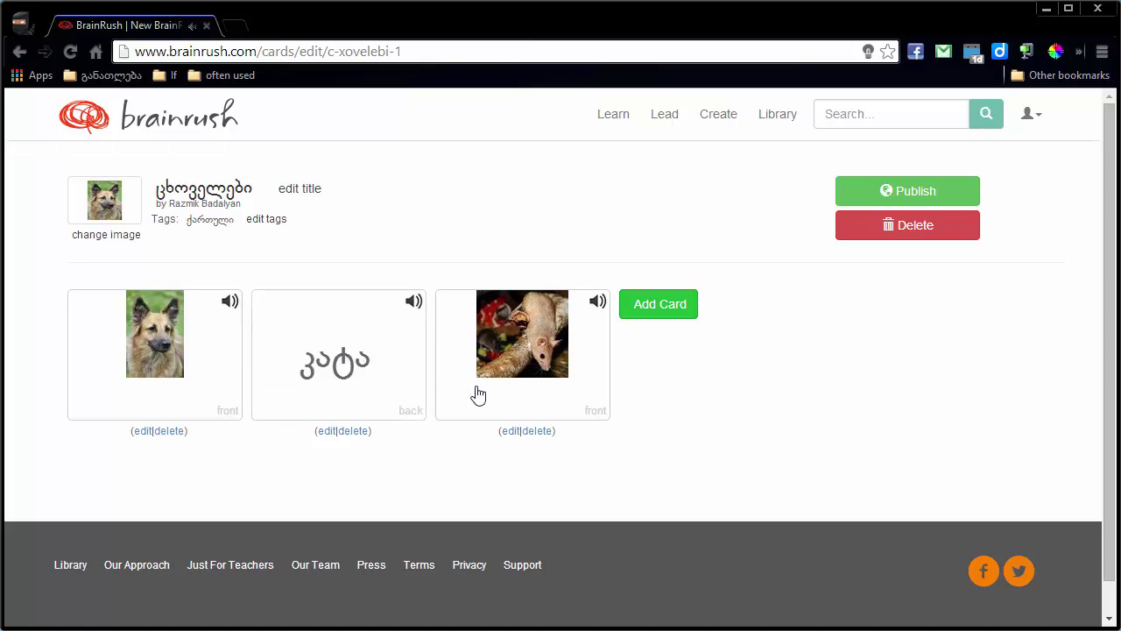
left_click(532, 360)
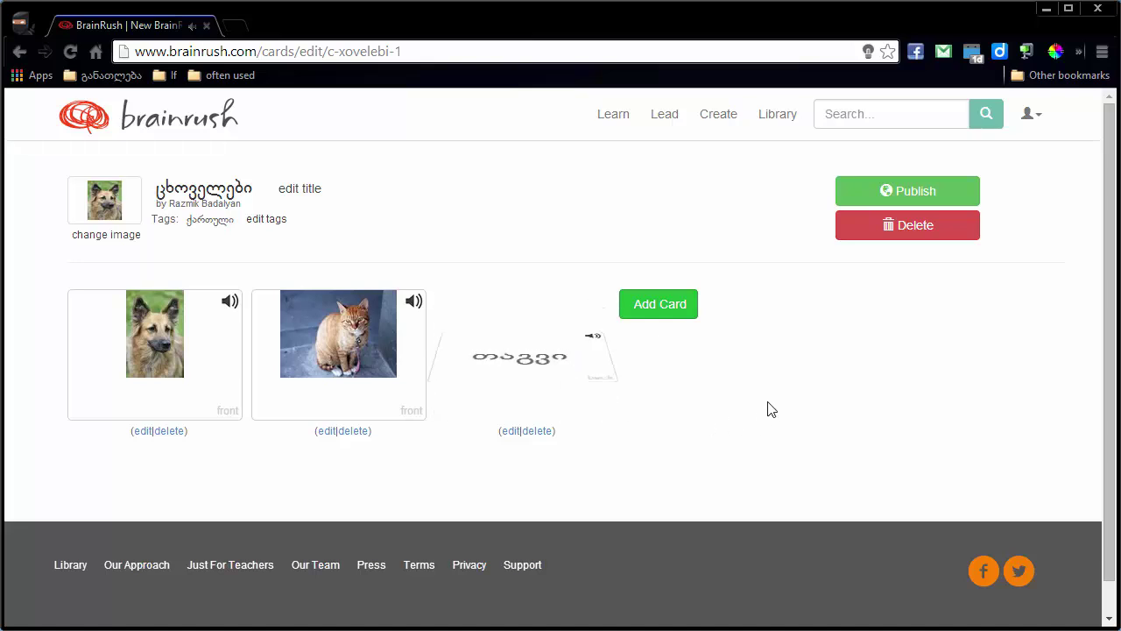
left_click(944, 193)
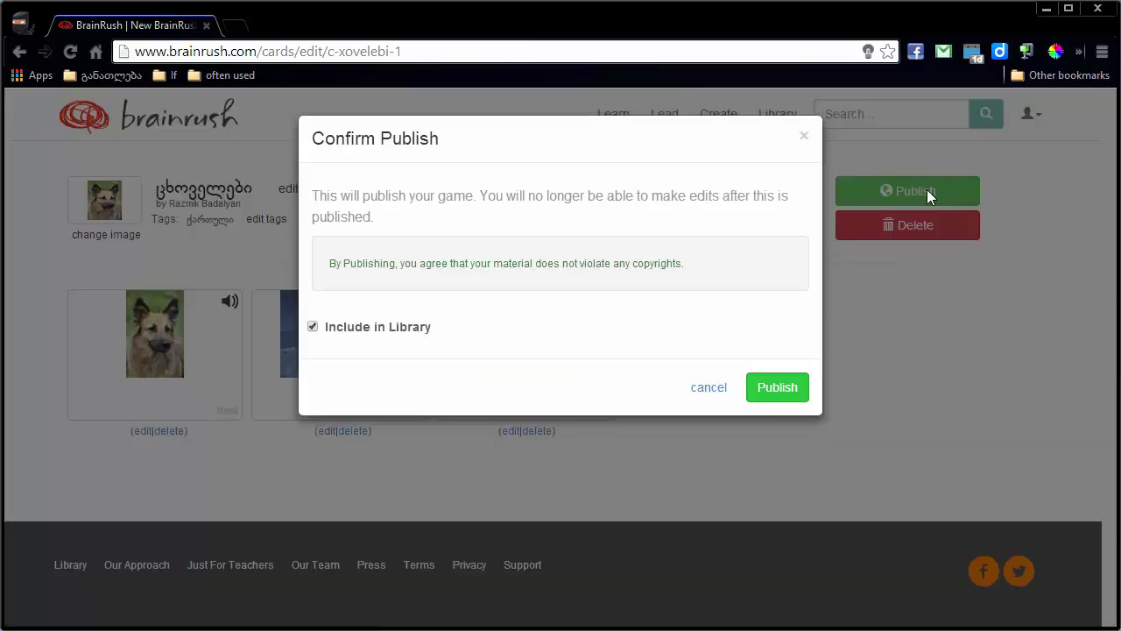
left_click(799, 395)
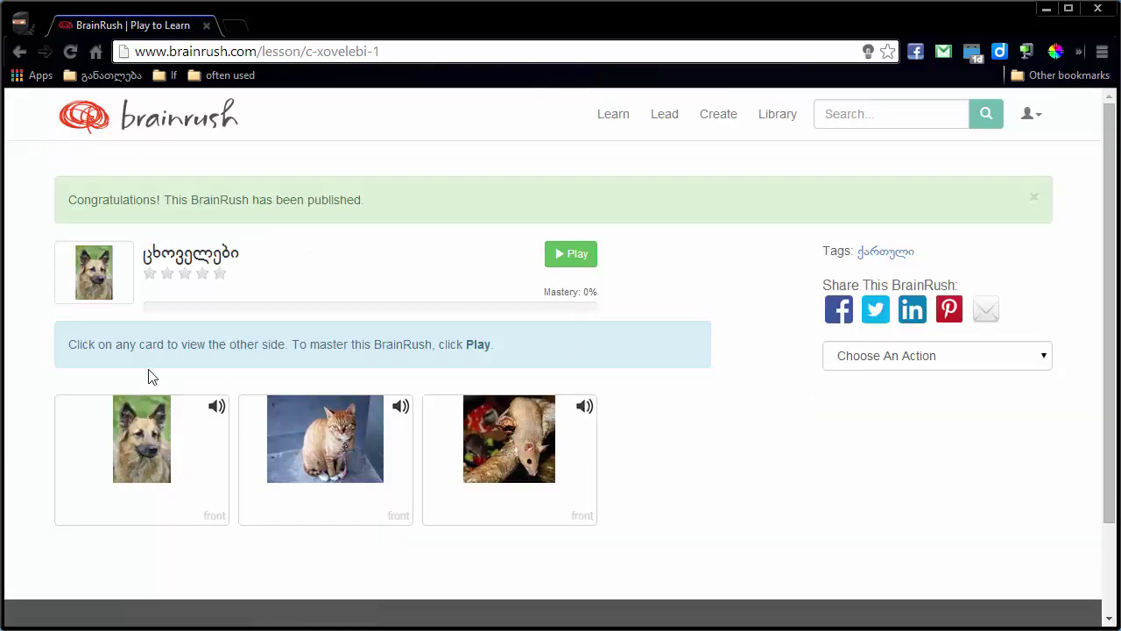
Step: Flip the published dog card to its back and front again and look over the lesson page
left_click(157, 446)
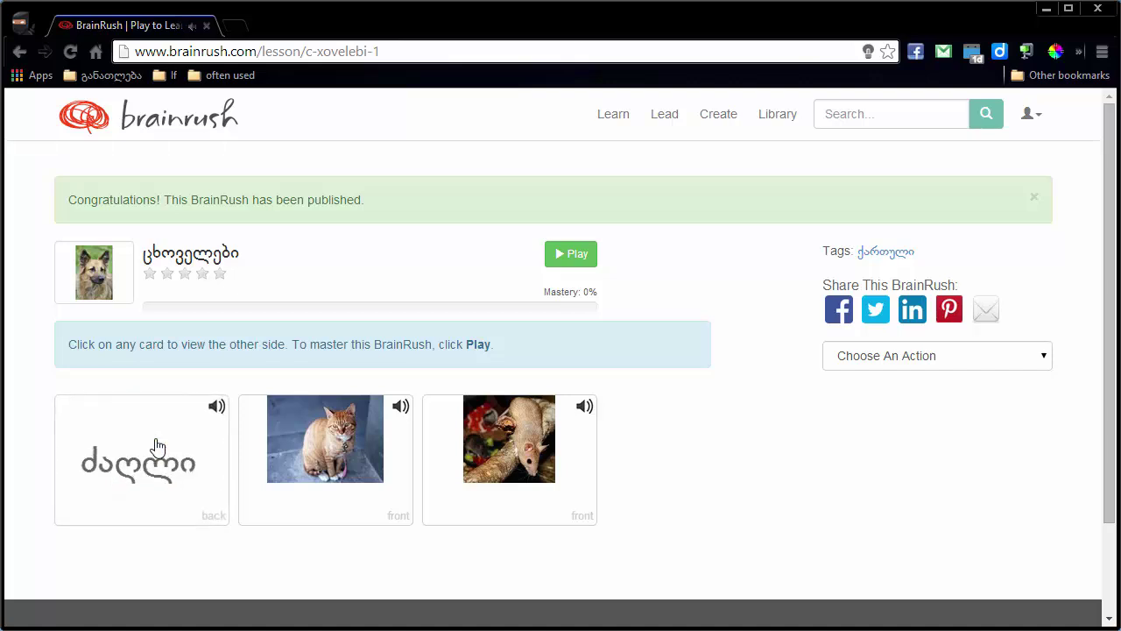
left_click(238, 455)
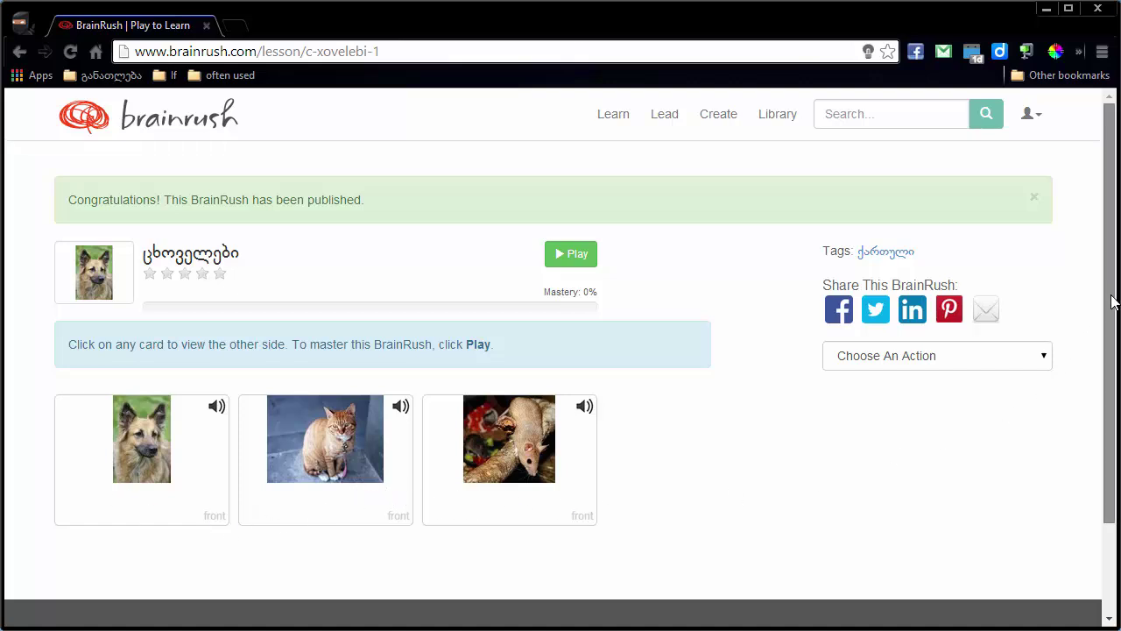
scroll(1108, 305, "down", 2)
scroll(1108, 308, "up", 2)
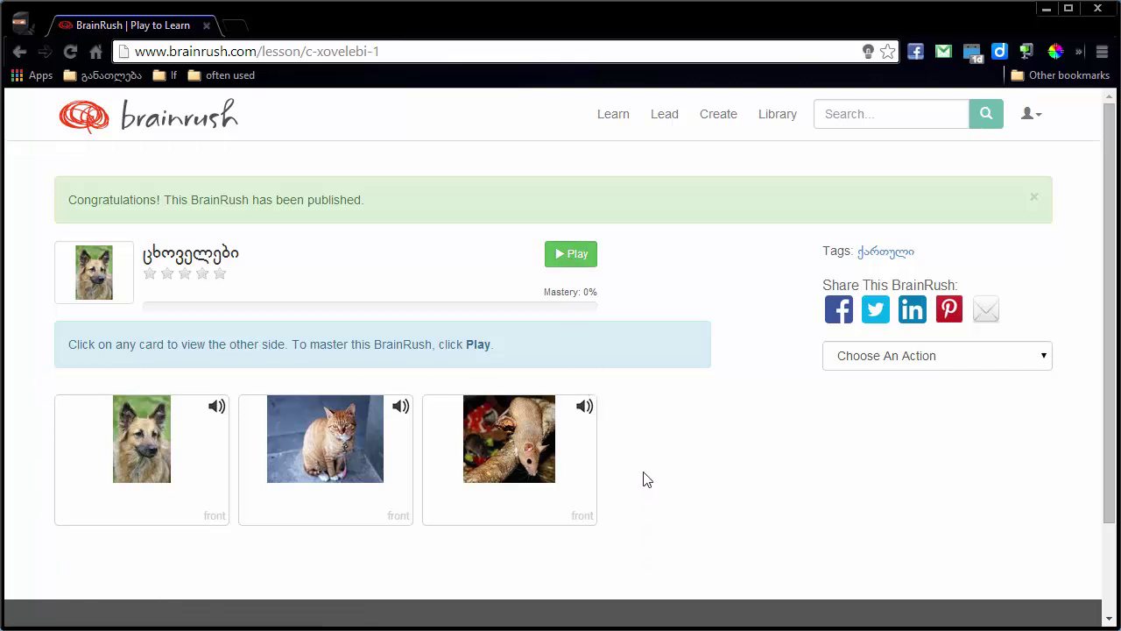
Step: Start playing the published Cards Game and match the mouse image with "თაგვი"
left_click(581, 256)
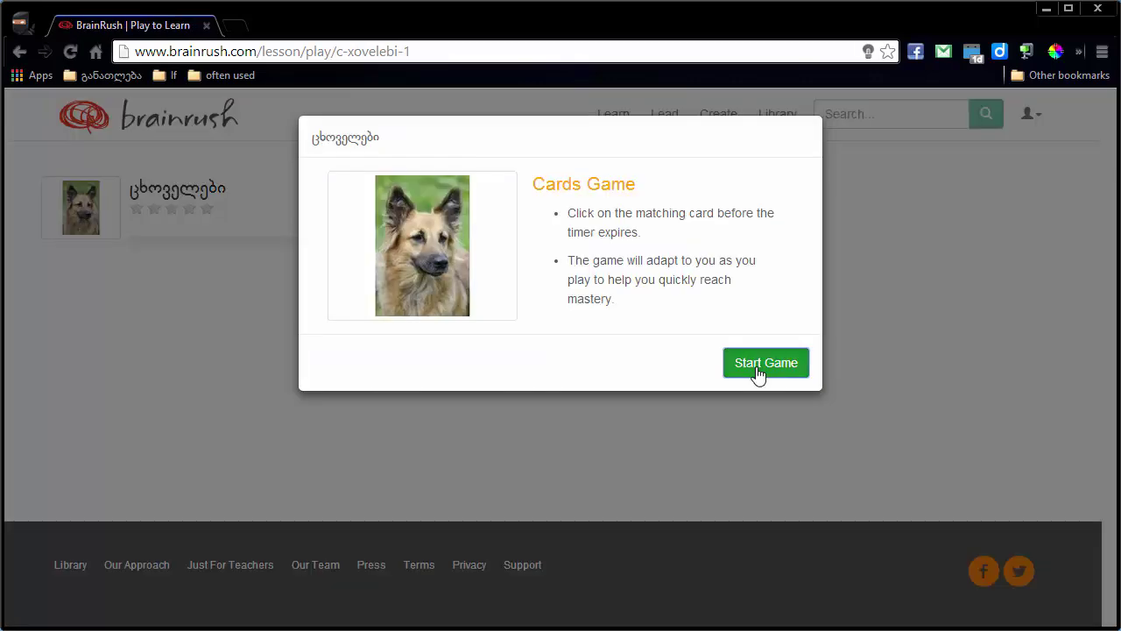
left_click(756, 375)
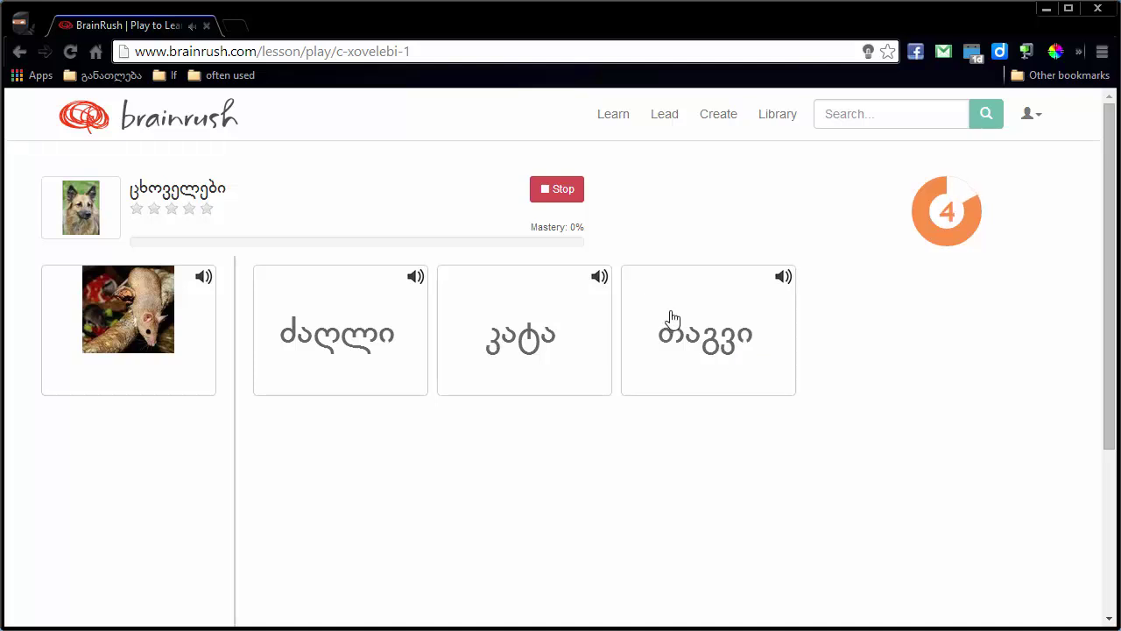
left_click(746, 340)
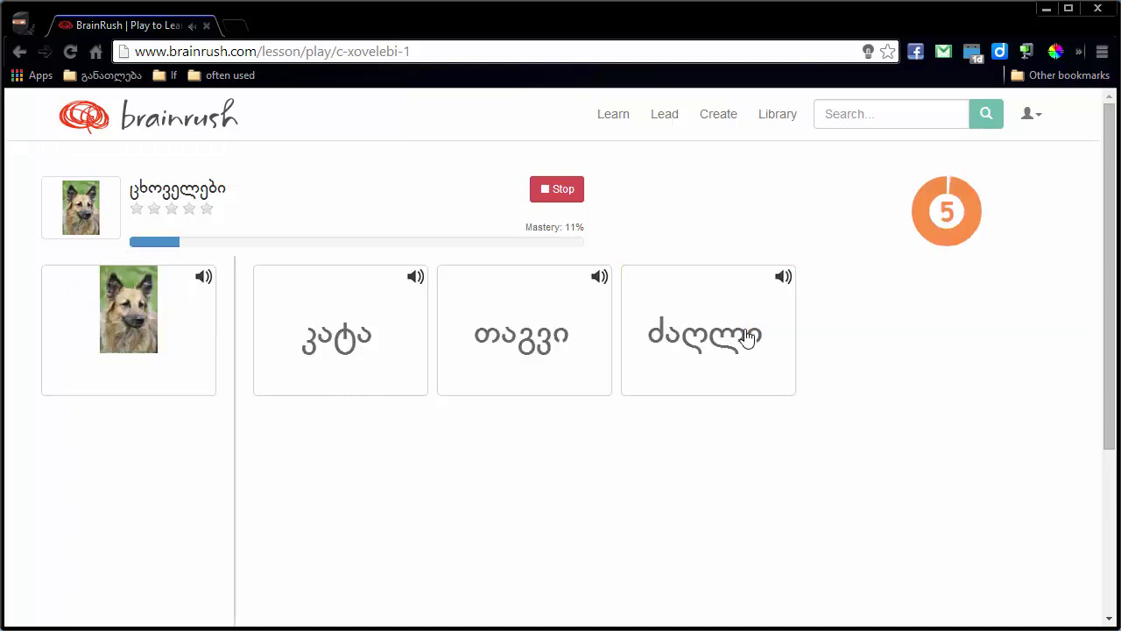
Step: Try "თაგვი" for the dog image, match it with "ძაღლი", and stop the game after another answer
left_click(508, 340)
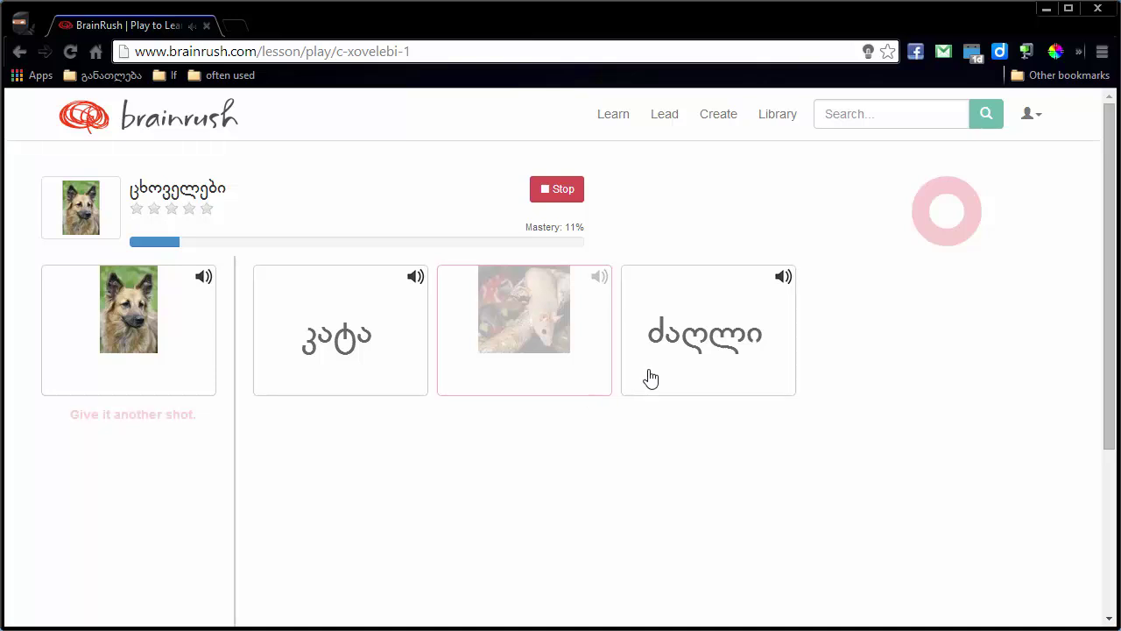
left_click(707, 316)
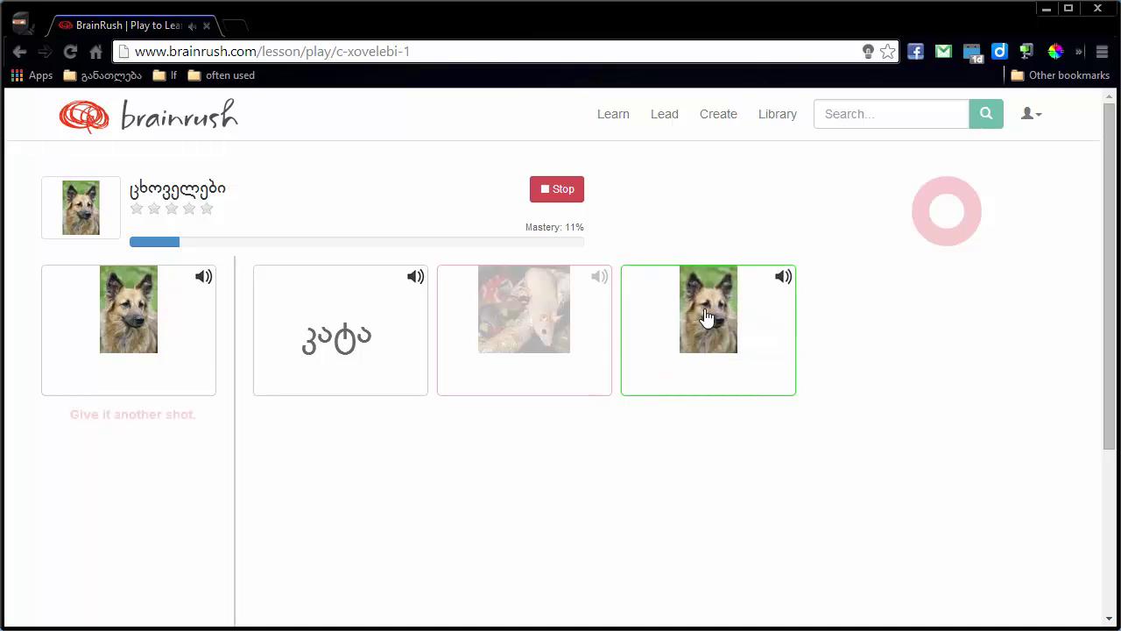
left_click(483, 341)
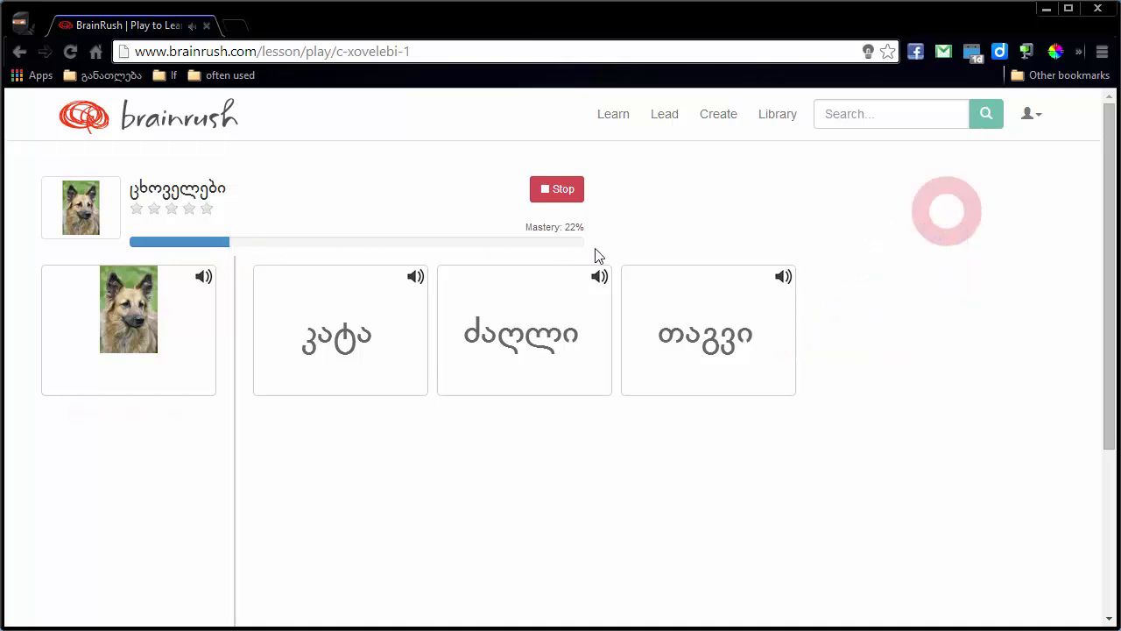
left_click(554, 192)
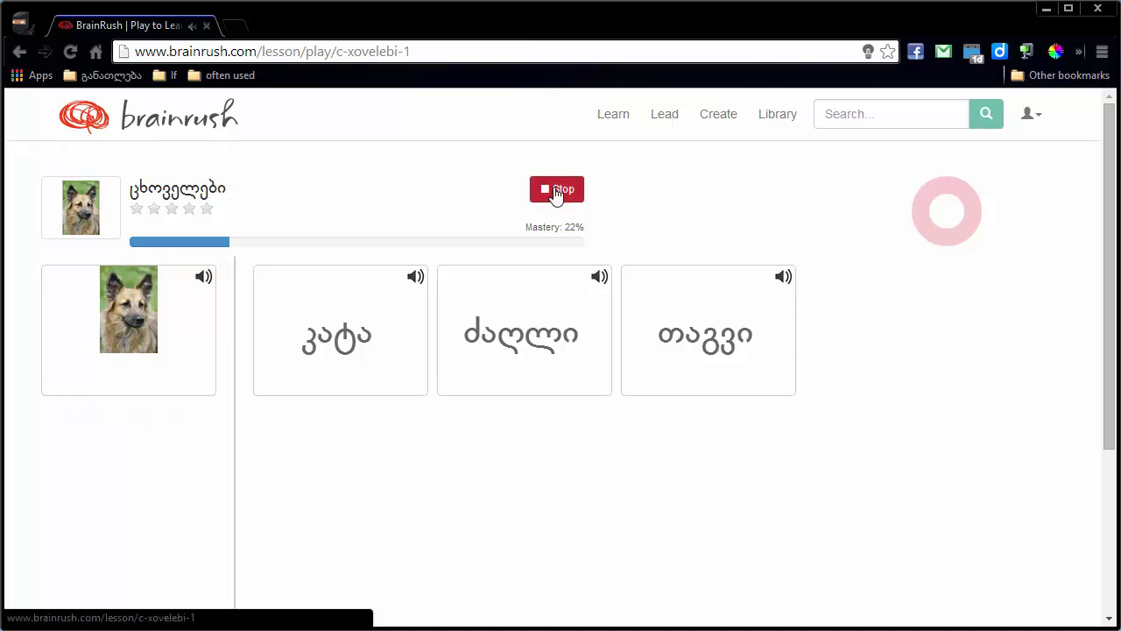